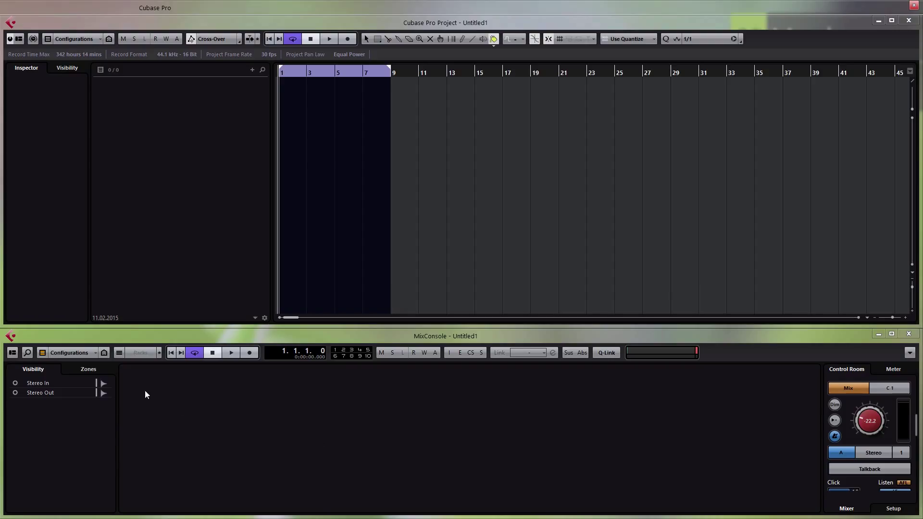
Add one instrument track using the Maschine 2 VST instrument, and close its plug-in window
{"action": "right_click", "coordinate": [188, 144]}
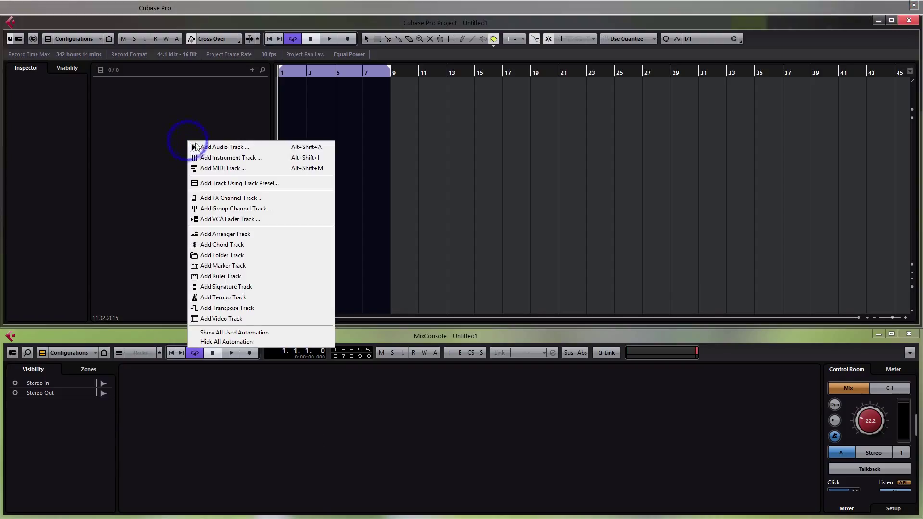
{"action": "left_click", "coordinate": [226, 160]}
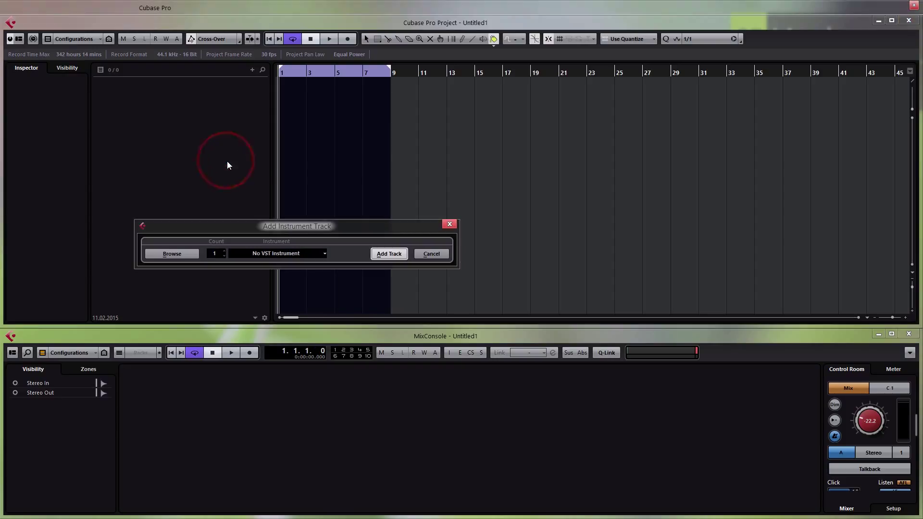
{"action": "left_click", "coordinate": [269, 253]}
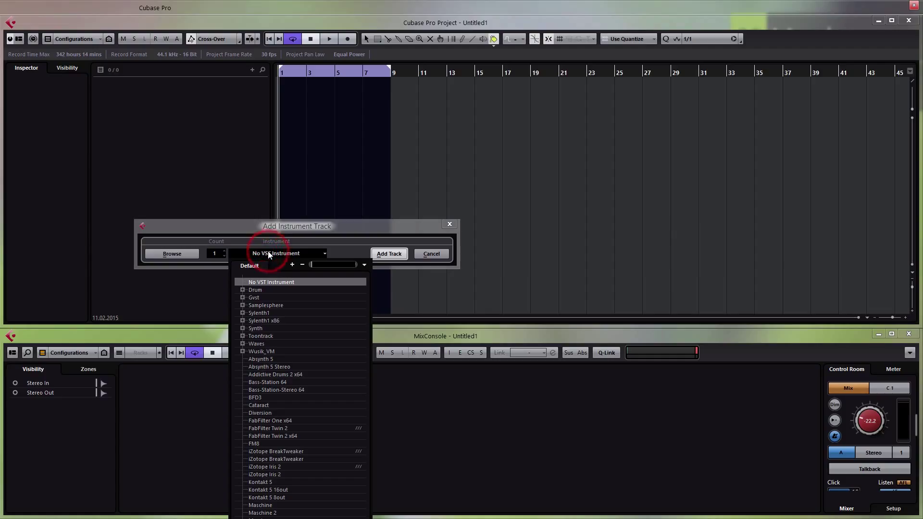
{"action": "left_click", "coordinate": [287, 513]}
{"action": "left_click", "coordinate": [386, 255]}
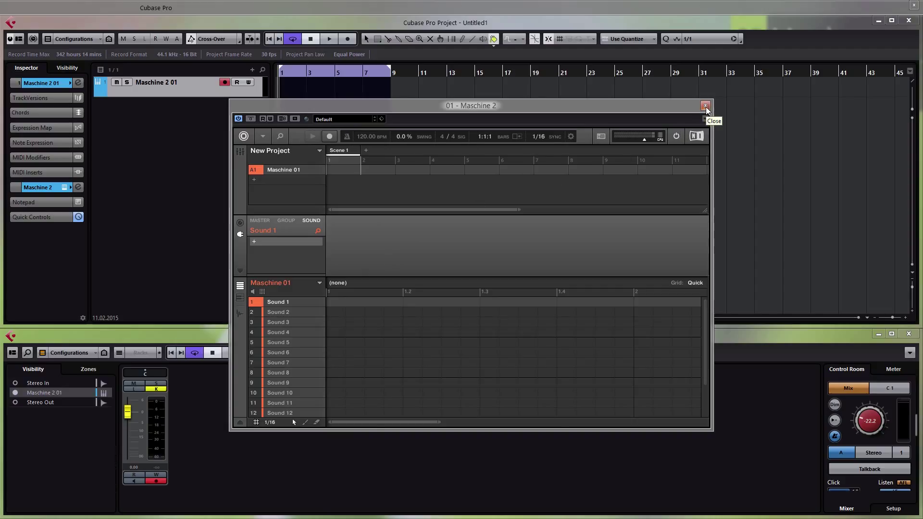
{"action": "left_click", "coordinate": [705, 106]}
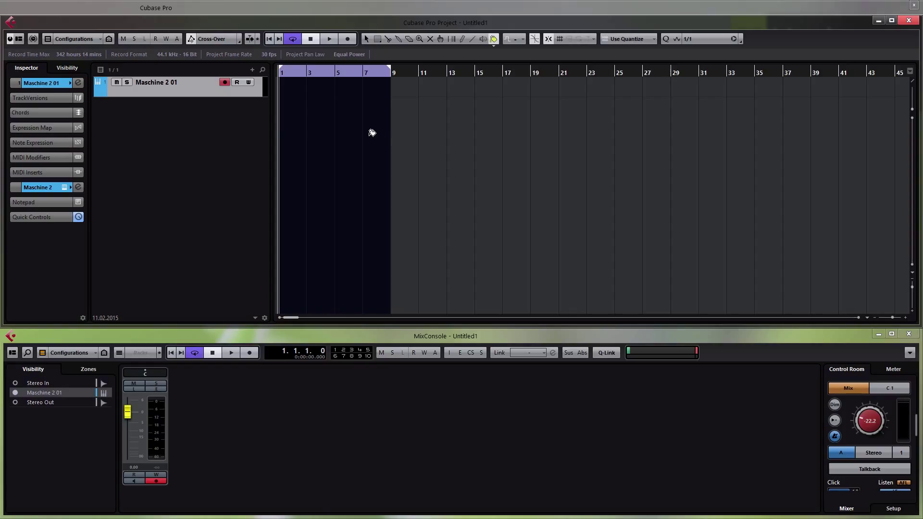
Add one MIDI track named Maschine 02, with the Object Selection tool active
{"action": "left_click", "coordinate": [365, 38]}
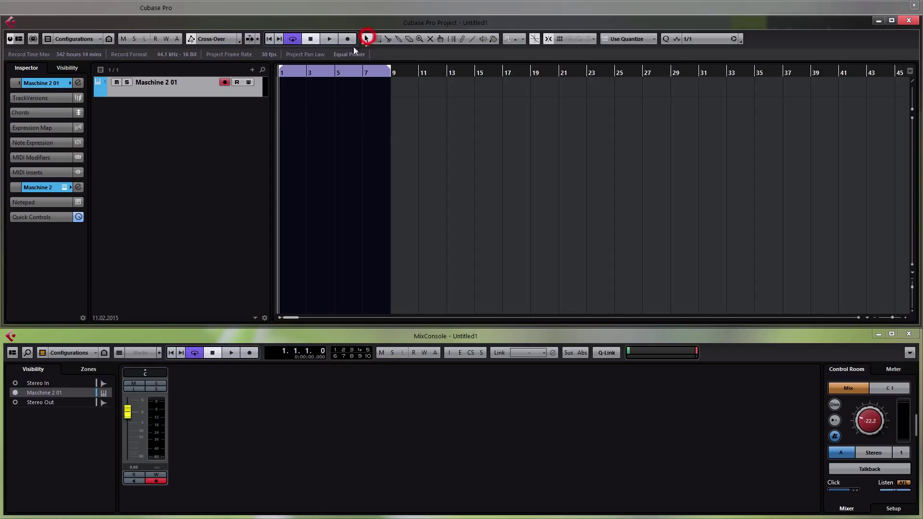
{"action": "right_click", "coordinate": [207, 139]}
{"action": "left_click", "coordinate": [264, 163]}
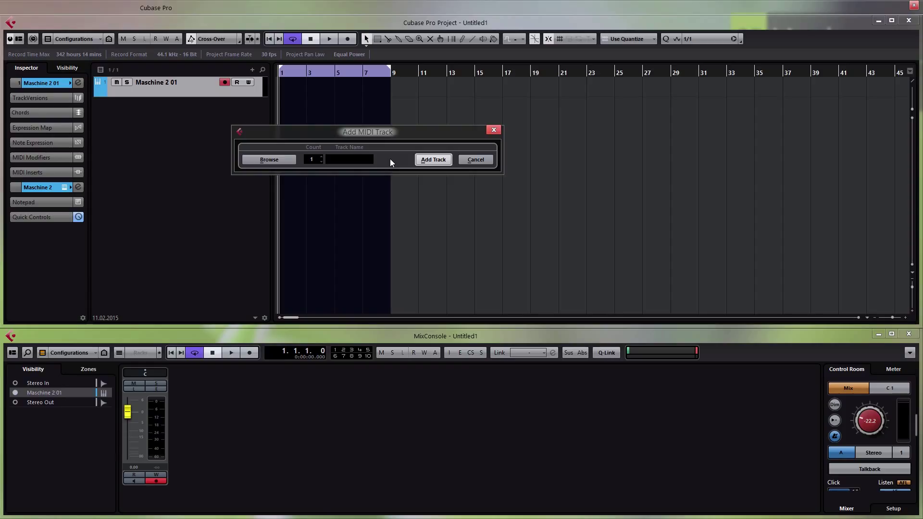
{"action": "type", "text": "Maschine 02"}
{"action": "left_click", "coordinate": [425, 160]}
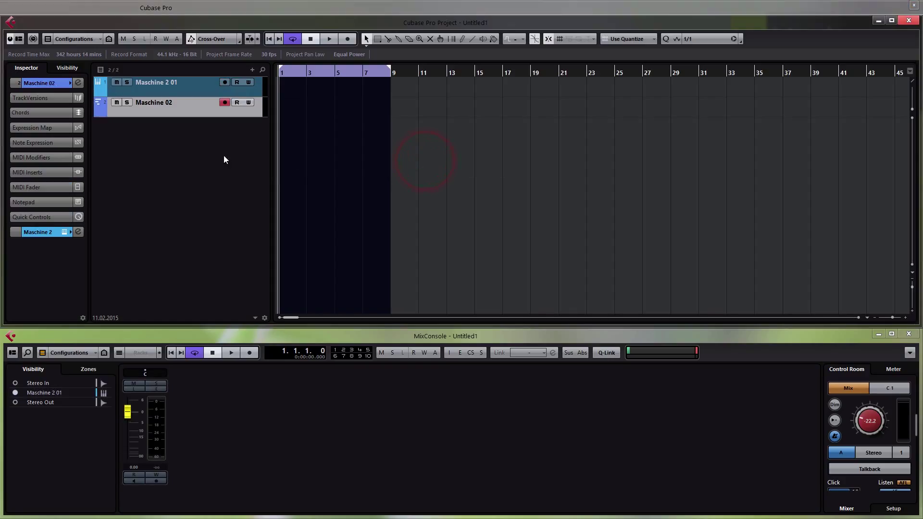
Rename the instrument track as Maschine 01
{"action": "double_click", "coordinate": [174, 82]}
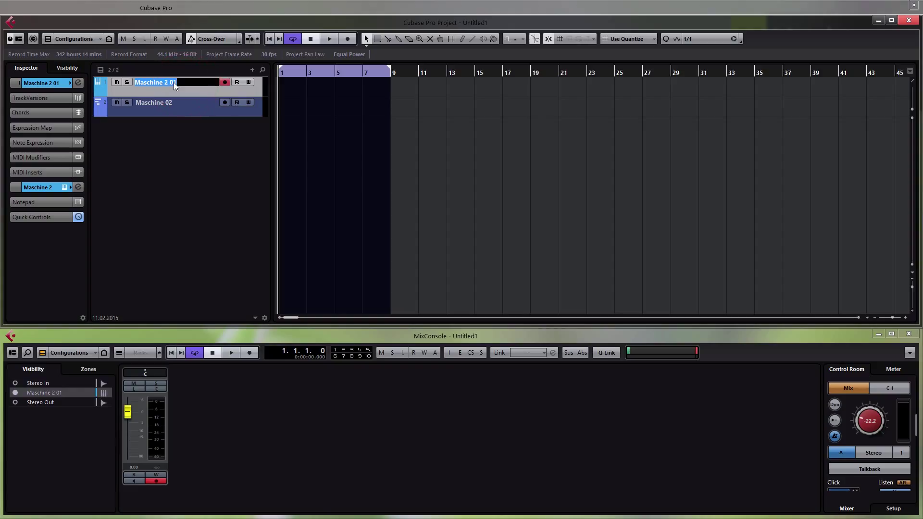
{"action": "left_click", "coordinate": [174, 82]}
{"action": "key", "text": "Return"}
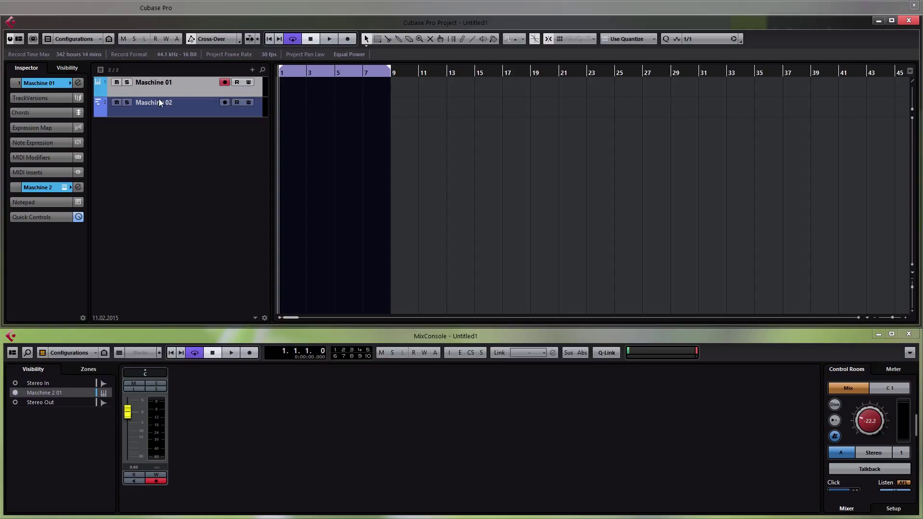
Check the MIDI input routing options of the Maschine 02 track
{"action": "left_click", "coordinate": [192, 109]}
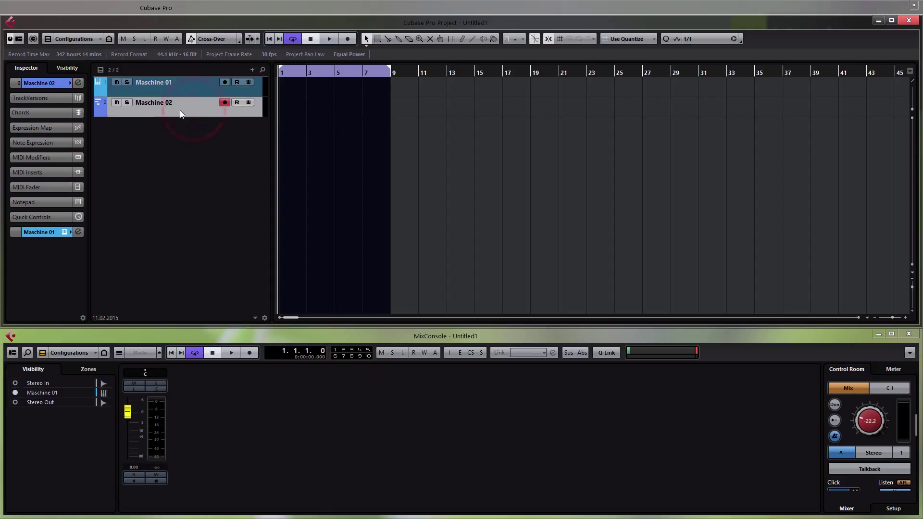
{"action": "left_click", "coordinate": [42, 83]}
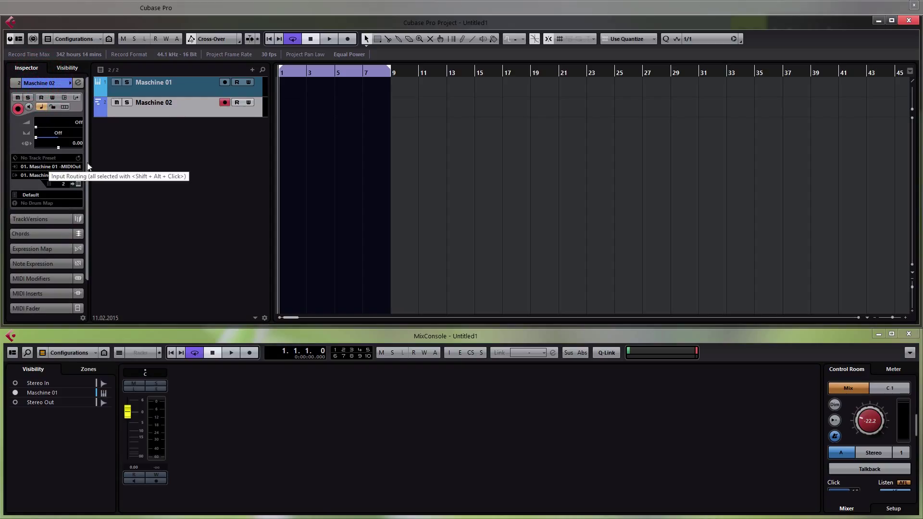
{"action": "left_click", "coordinate": [55, 169]}
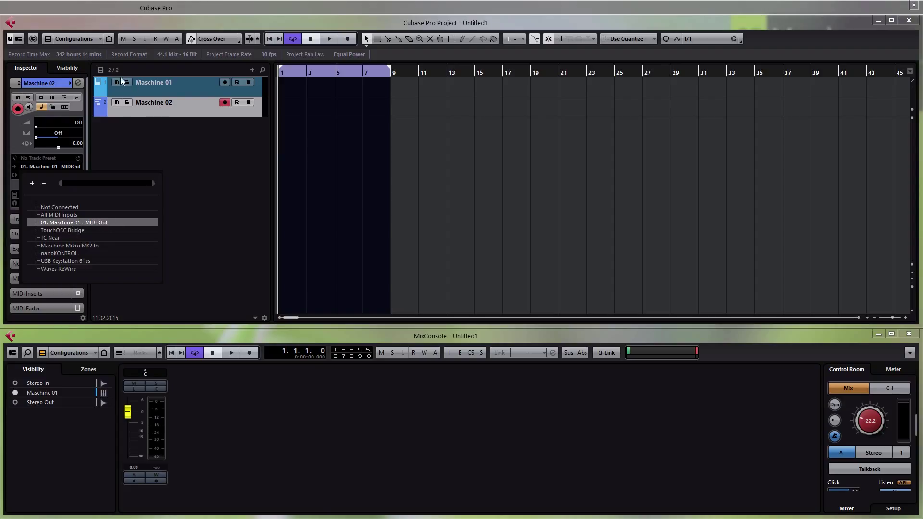
{"action": "left_click", "coordinate": [210, 149]}
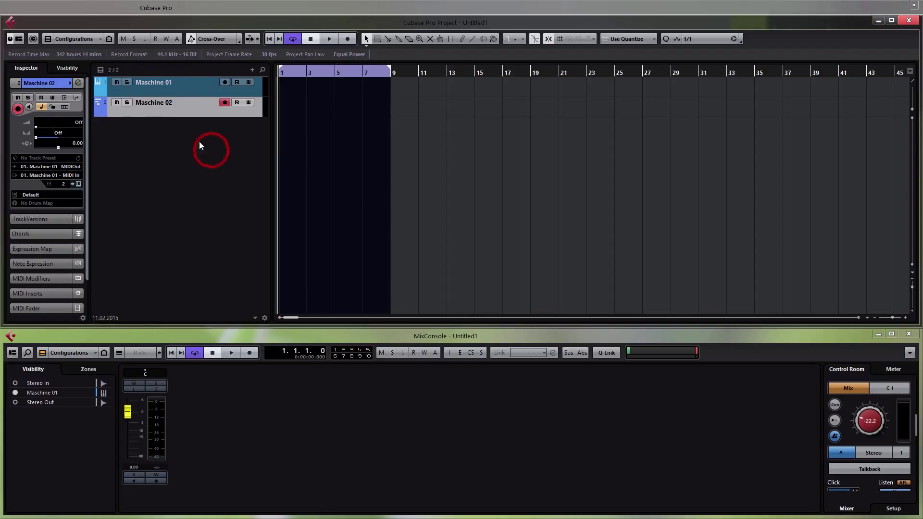
Set the Maschine 01 track's input routing to 01. Maschine 01 - MIDI Out and check the Maschine 02 track's routing
{"action": "left_click", "coordinate": [192, 86]}
{"action": "left_click", "coordinate": [62, 83]}
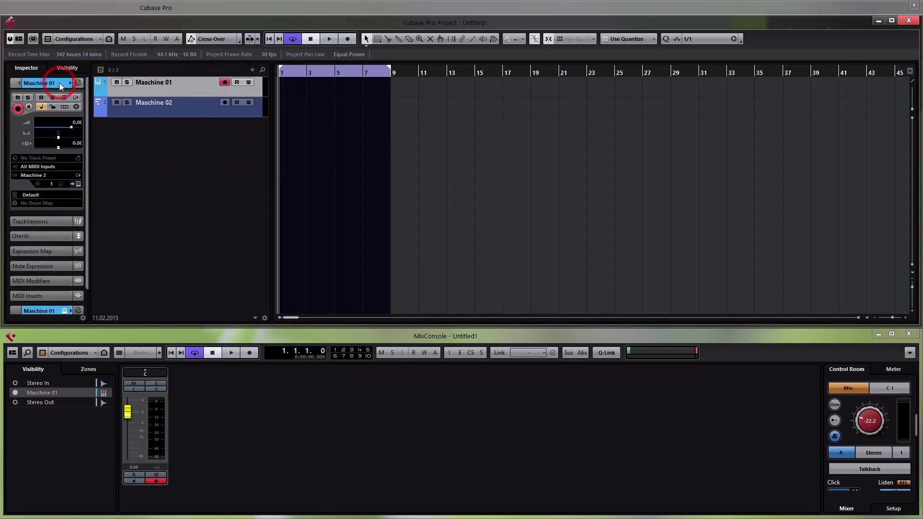
{"action": "left_click", "coordinate": [64, 166]}
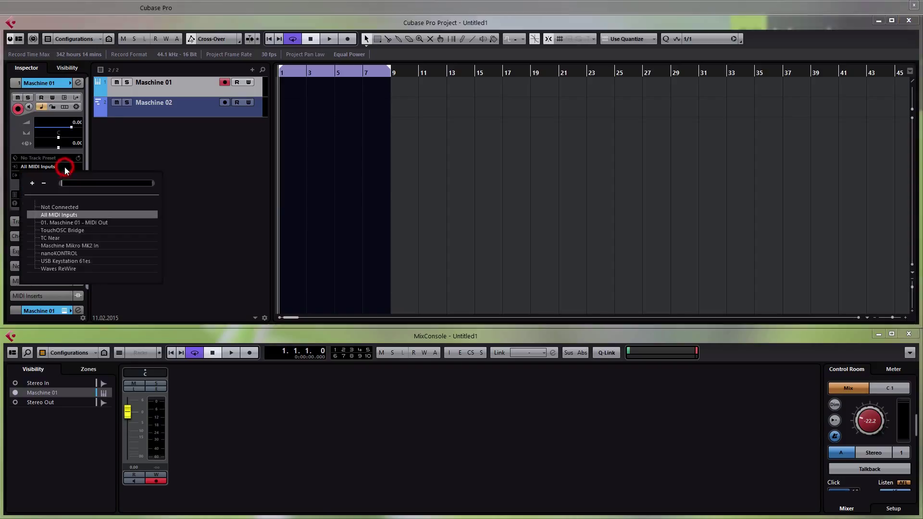
{"action": "left_click", "coordinate": [97, 223]}
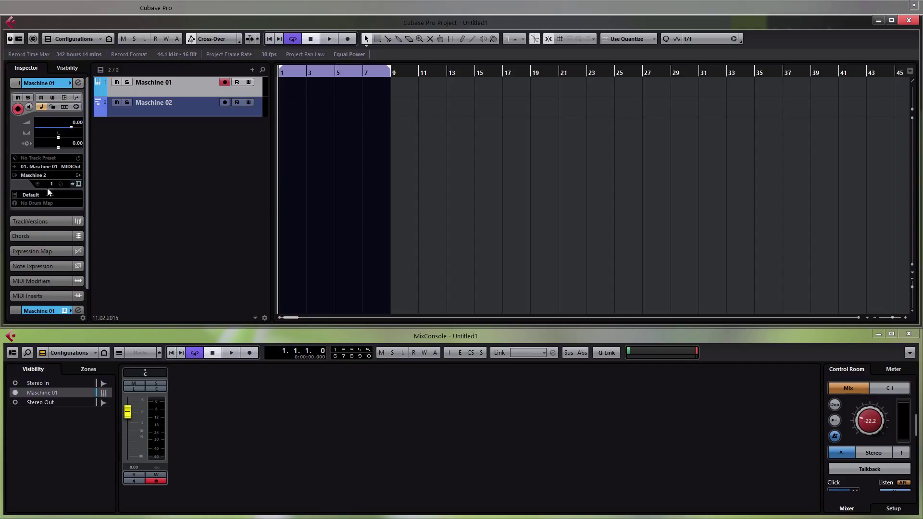
{"action": "left_click", "coordinate": [190, 110]}
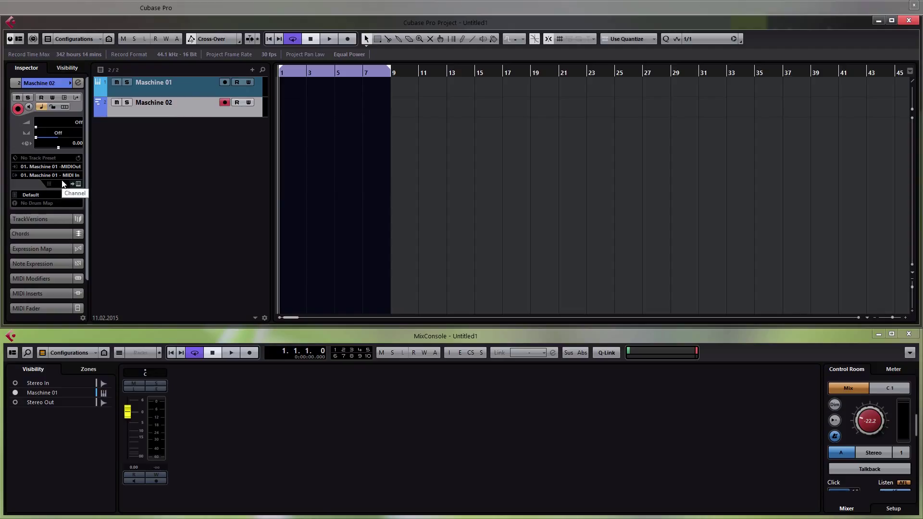
Colour the Maschine 01 track with Color 1 and the Maschine 02 track with Color 4
{"action": "left_click", "coordinate": [202, 90]}
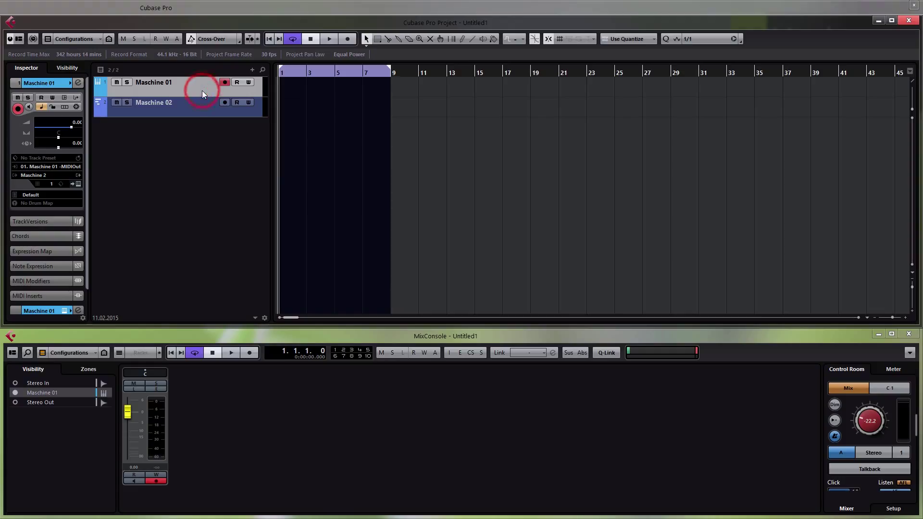
{"action": "left_click", "coordinate": [494, 40]}
{"action": "left_click", "coordinate": [494, 45]}
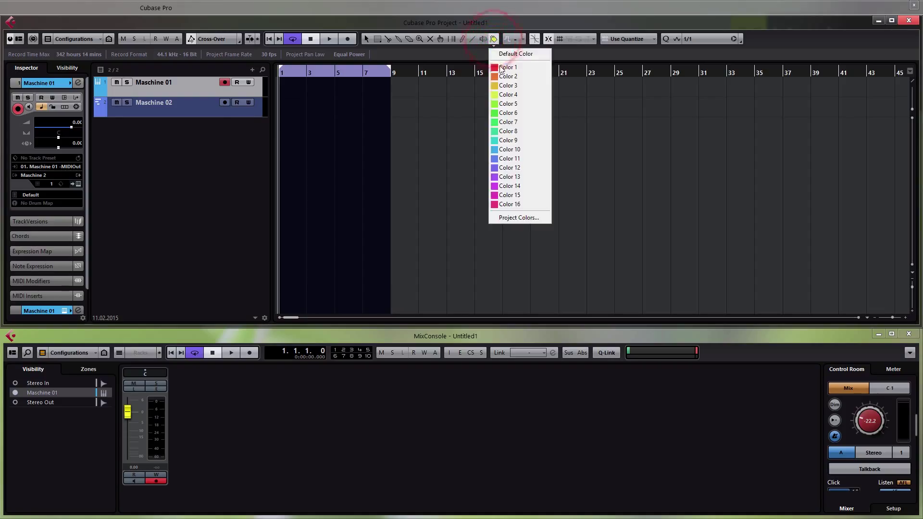
{"action": "left_click", "coordinate": [501, 69]}
{"action": "left_click", "coordinate": [206, 113]}
{"action": "left_click", "coordinate": [493, 41]}
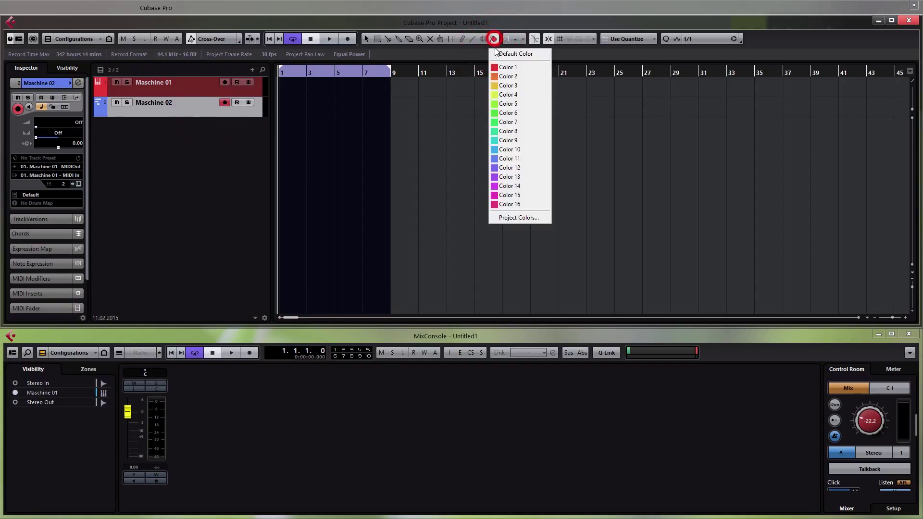
{"action": "left_click", "coordinate": [507, 94]}
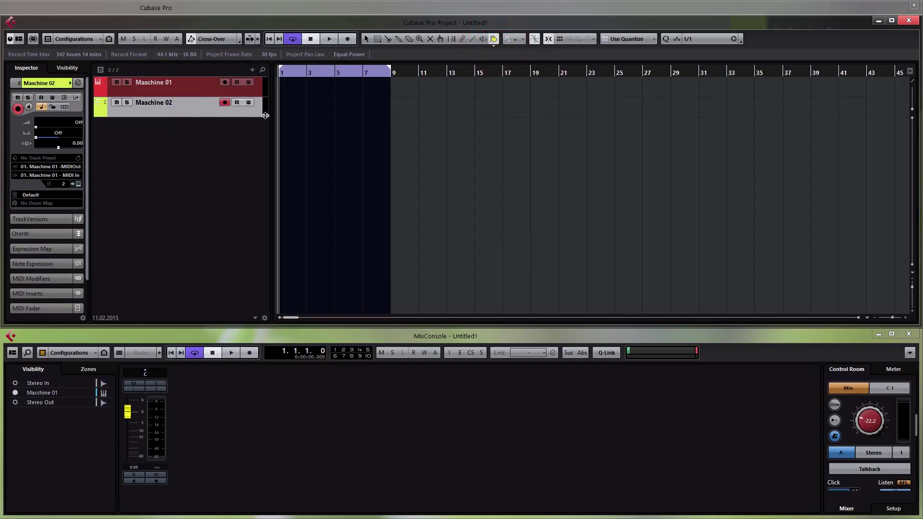
Open the Maschine 01 plug-in window, move it aside, and show the instruments in its library browser
{"action": "left_click", "coordinate": [202, 94]}
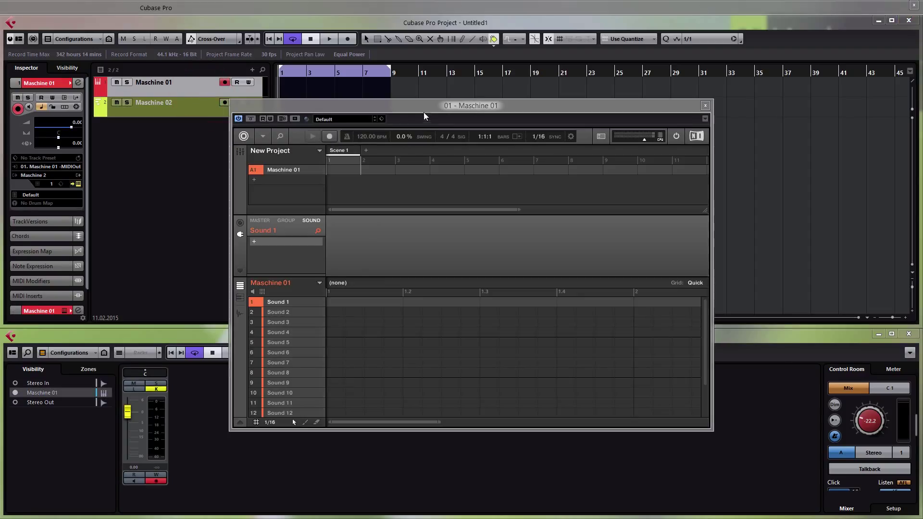
{"action": "left_click_drag", "start_coordinate": [424, 116], "coordinate": [524, 103]}
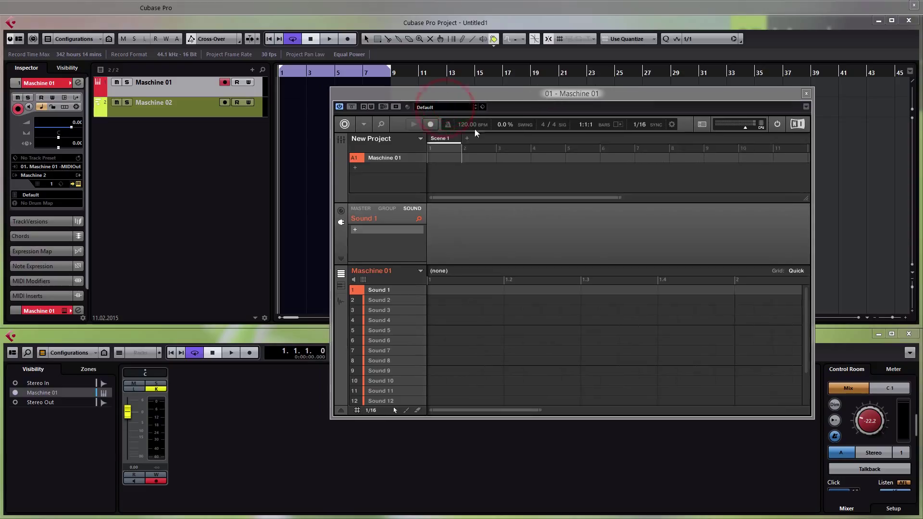
{"action": "left_click", "coordinate": [364, 125]}
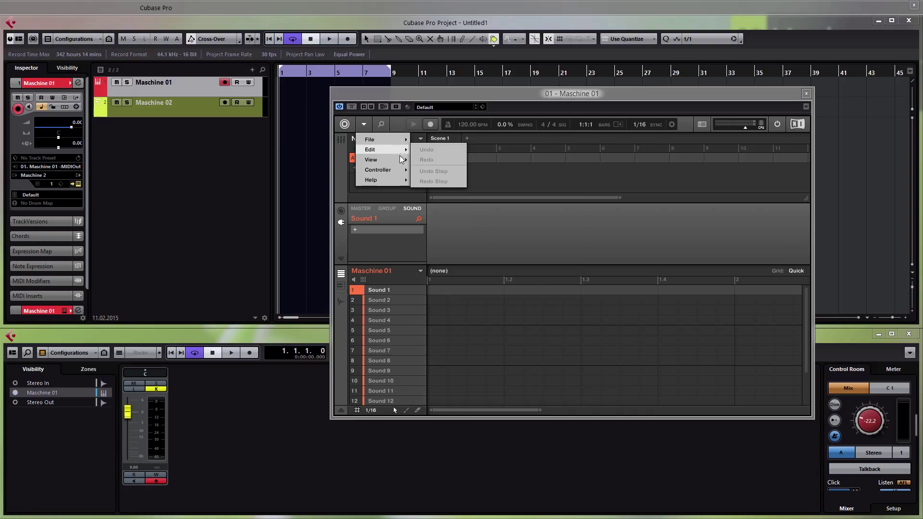
{"action": "left_click", "coordinate": [423, 159]}
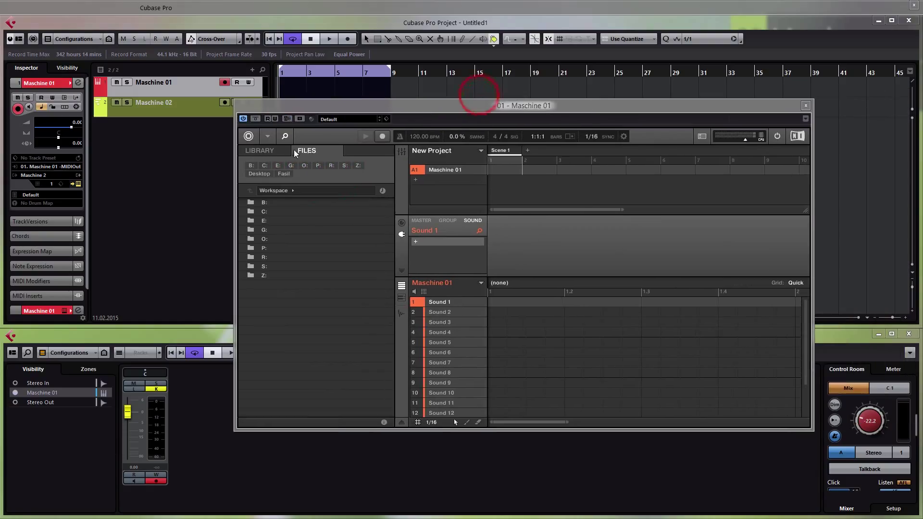
{"action": "left_click", "coordinate": [262, 151]}
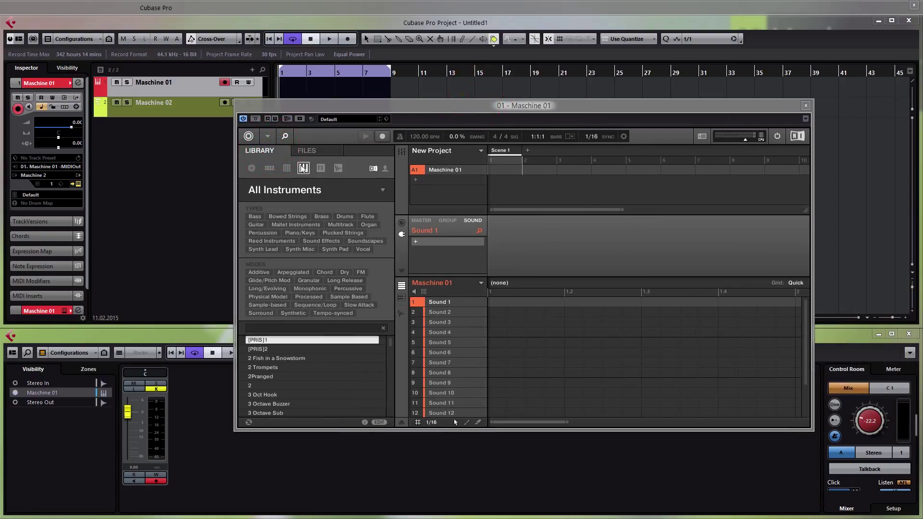
{"action": "left_click", "coordinate": [303, 168]}
{"action": "left_click", "coordinate": [308, 188]}
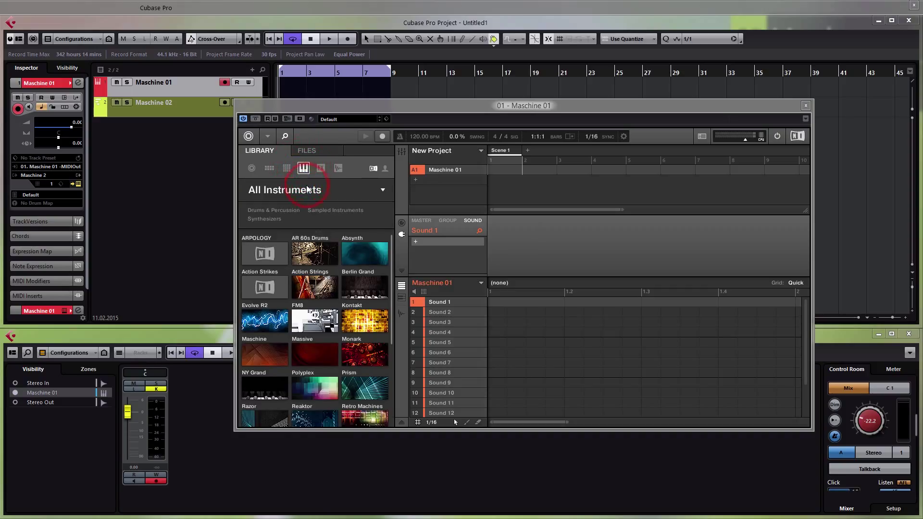
Show the keyboard view in the pattern editor and load the Massive preset Fond Memory into Sound 1
{"action": "left_click", "coordinate": [401, 296]}
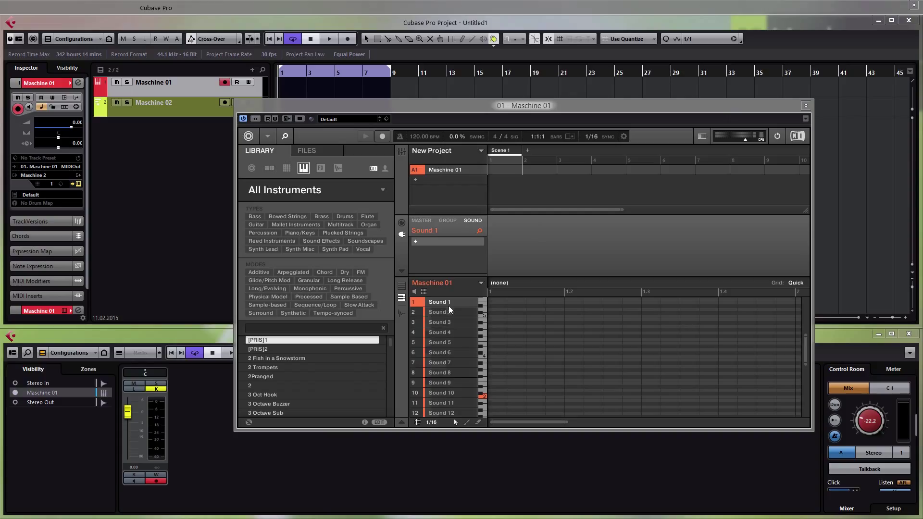
{"action": "left_click", "coordinate": [342, 192]}
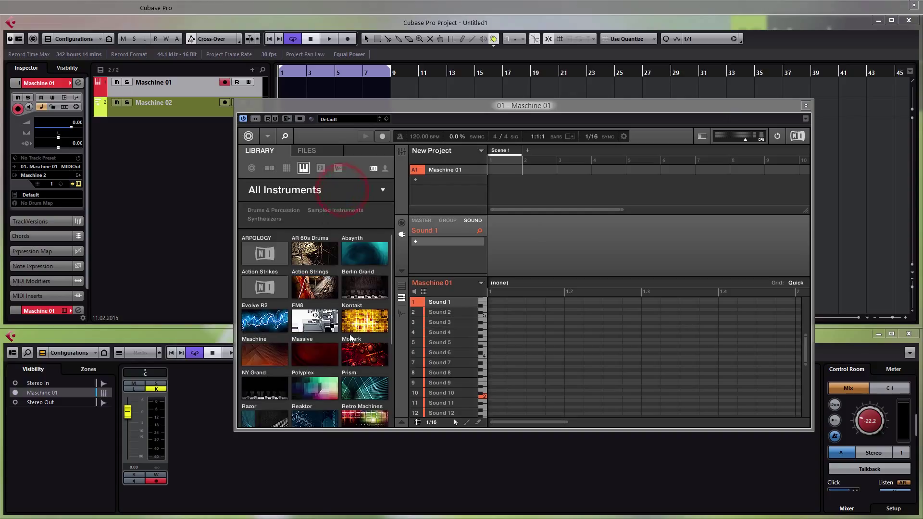
{"action": "left_click", "coordinate": [321, 365]}
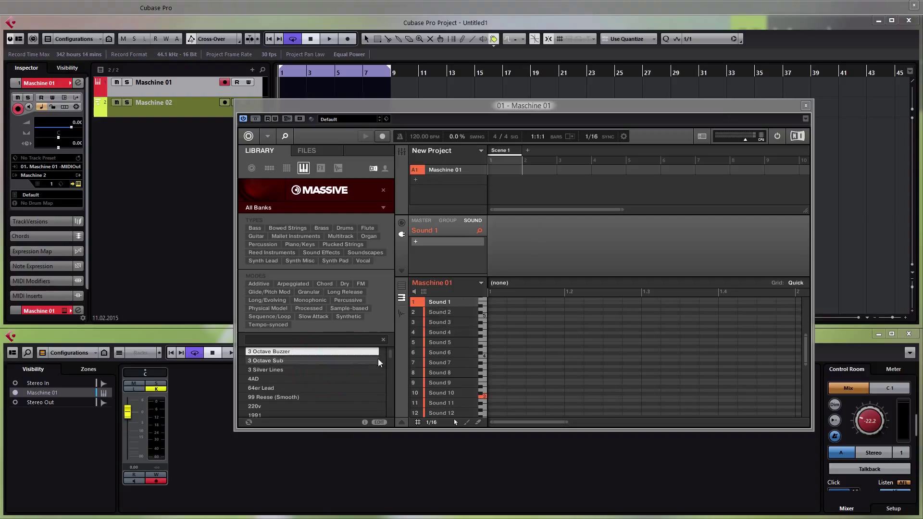
{"action": "left_click", "coordinate": [391, 352]}
{"action": "left_click", "coordinate": [362, 361]}
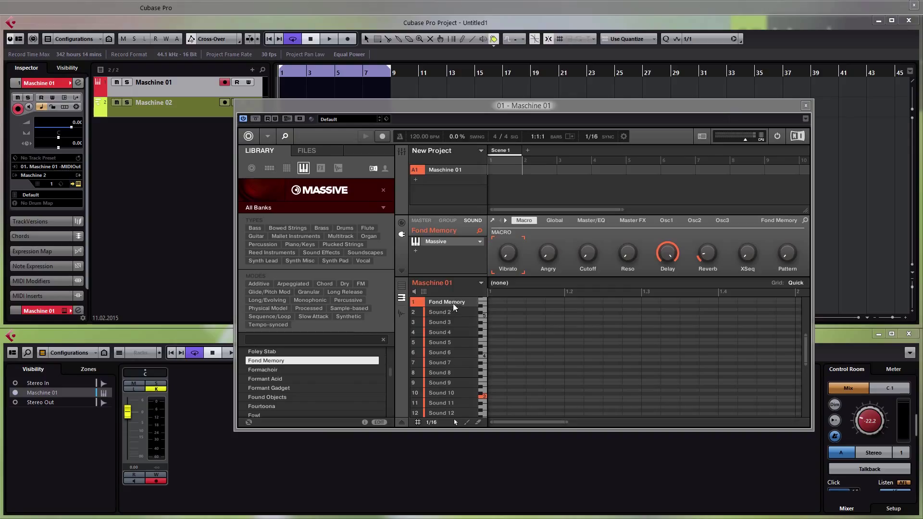
Load the Polyplex preset Bassive into Sound 2 from the library's instruments
{"action": "left_click", "coordinate": [442, 311]}
{"action": "left_click", "coordinate": [383, 192]}
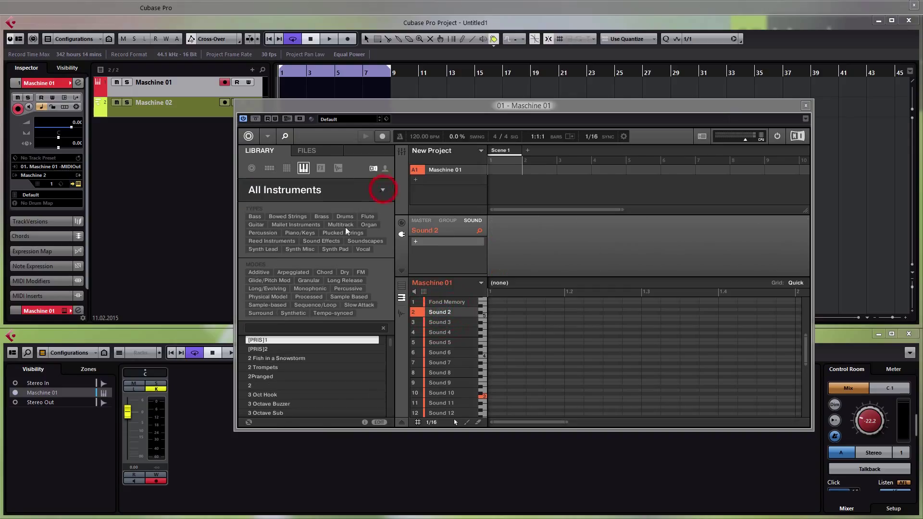
{"action": "left_click", "coordinate": [321, 189]}
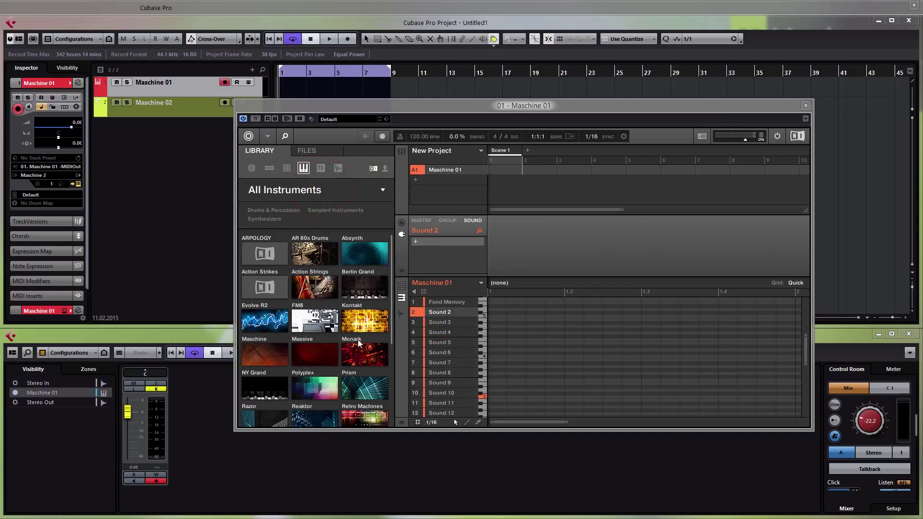
{"action": "scroll", "coordinate": [331, 336], "scroll_direction": "down", "scroll_amount": 2}
{"action": "left_click", "coordinate": [321, 341]}
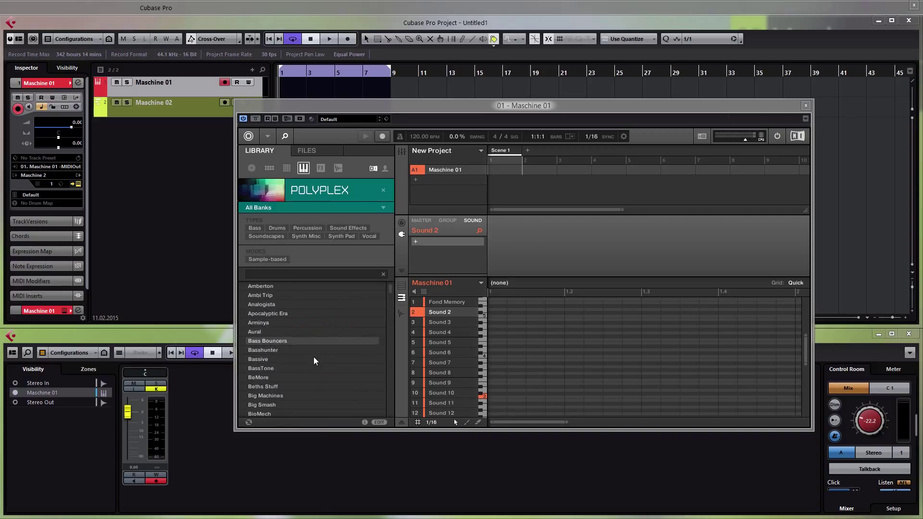
{"action": "scroll", "coordinate": [312, 362], "scroll_direction": "down", "scroll_amount": 1}
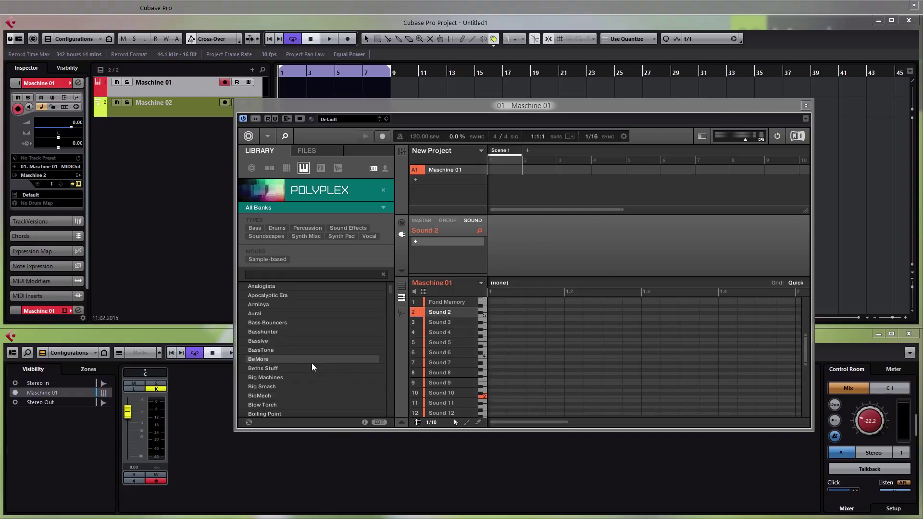
{"action": "left_click", "coordinate": [259, 341]}
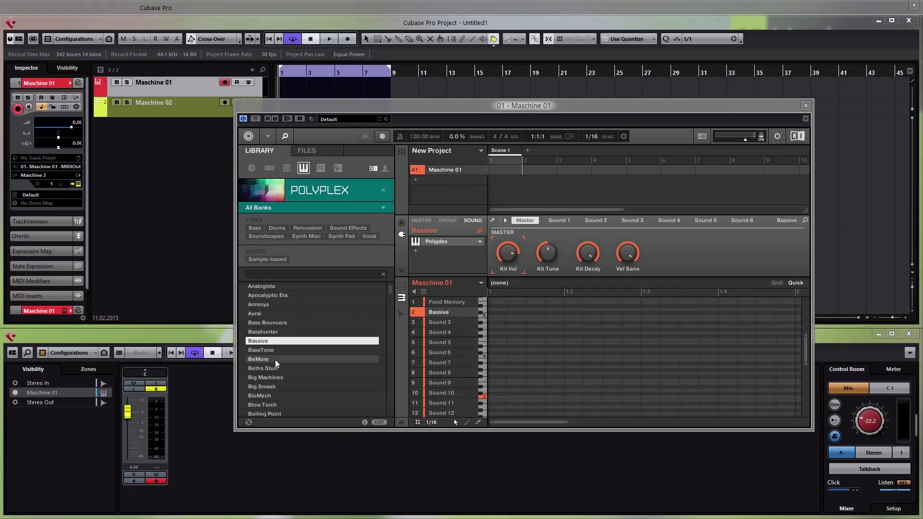
Colour the Fond Memory sound red and the Bassive sound yellow in the Maschine 01 group
{"action": "right_click", "coordinate": [456, 302]}
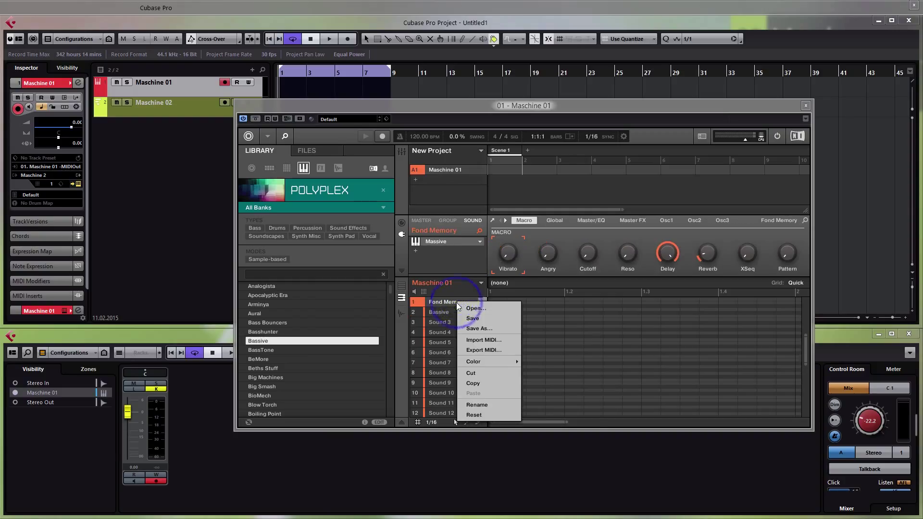
{"action": "mouse_move", "coordinate": [521, 362]}
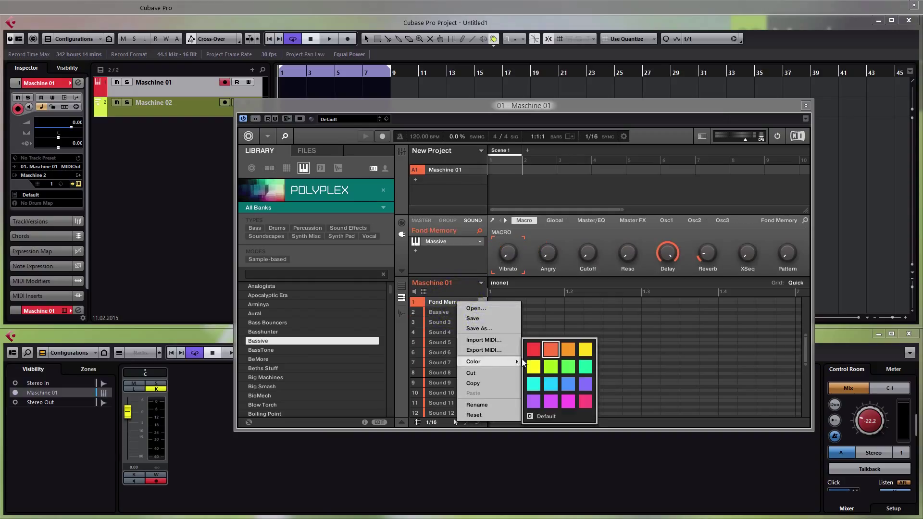
{"action": "right_click", "coordinate": [455, 312]}
{"action": "mouse_move", "coordinate": [489, 239]}
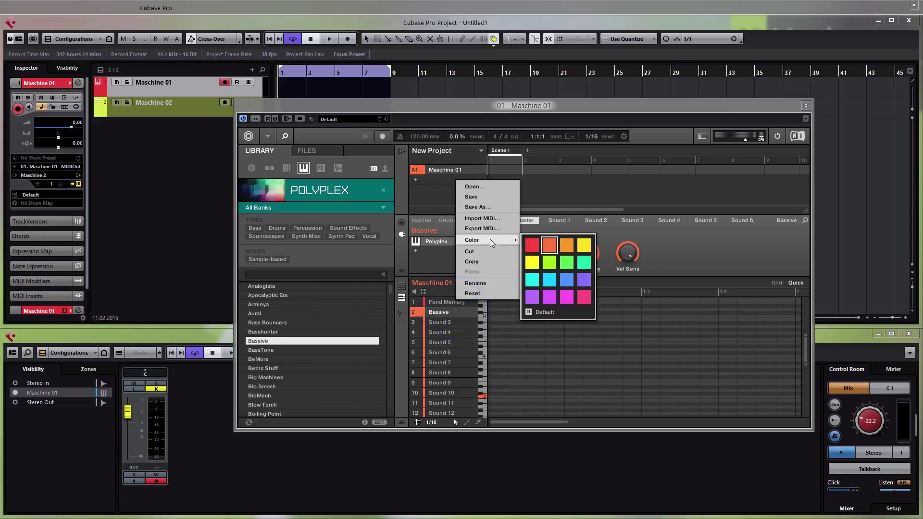
{"action": "left_click", "coordinate": [538, 262]}
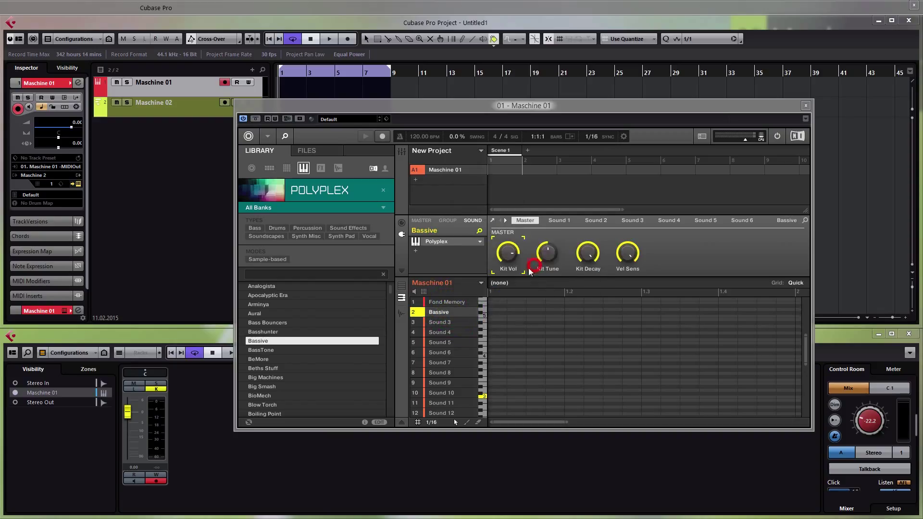
Deactivate the MIDI input of the Maschine 01 group in its channel properties
{"action": "left_click", "coordinate": [448, 302]}
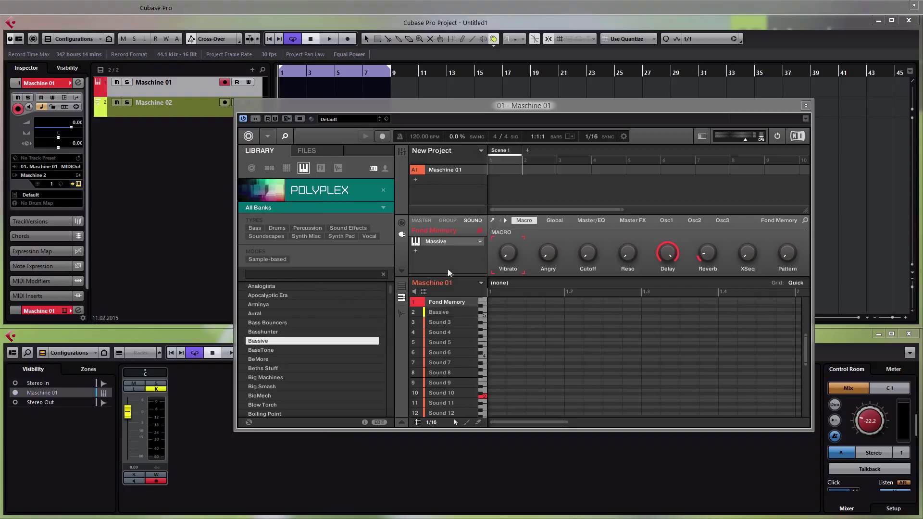
{"action": "left_click", "coordinate": [450, 220]}
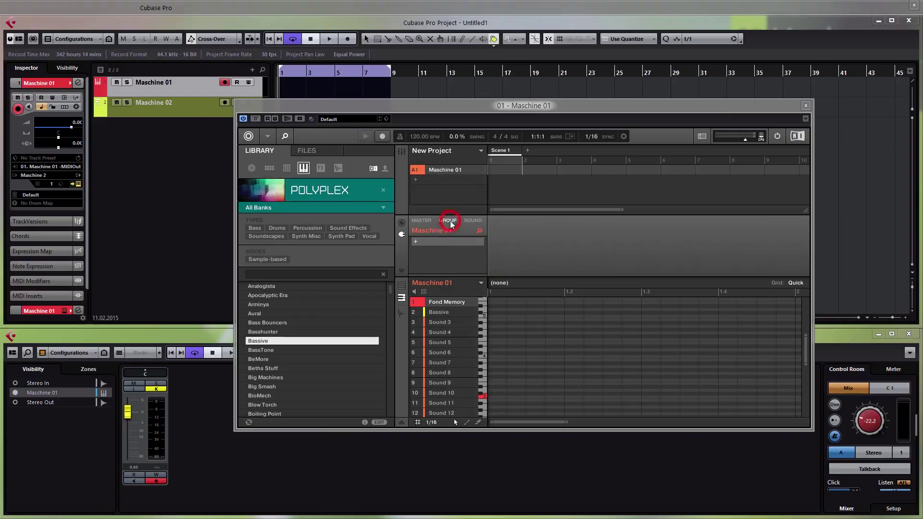
{"action": "left_click", "coordinate": [402, 223]}
{"action": "left_click", "coordinate": [430, 247]}
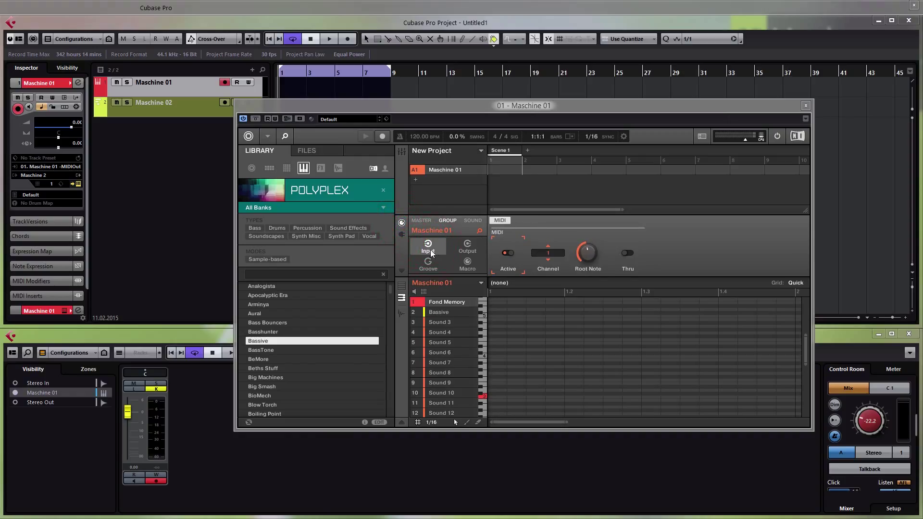
{"action": "left_click", "coordinate": [509, 252]}
Activate the MIDI input of the Fond Memory sound and set its channel to 1
{"action": "left_click", "coordinate": [472, 220]}
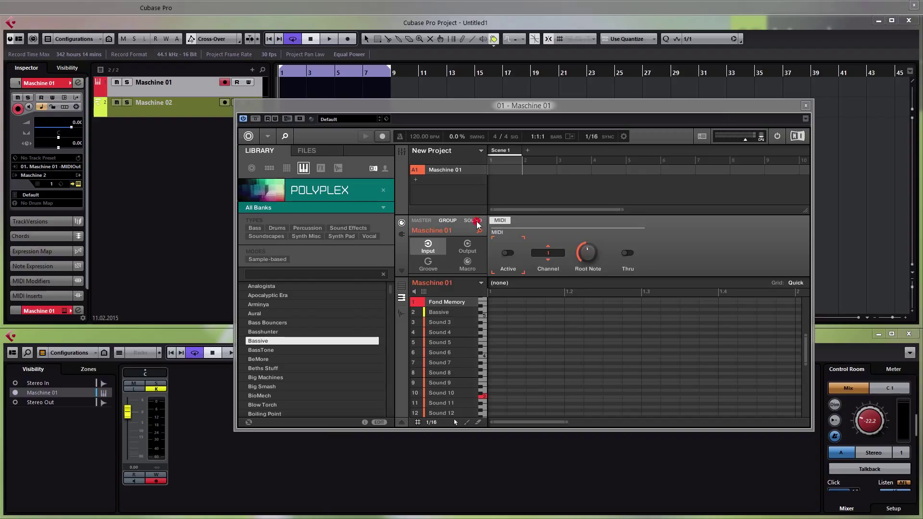
{"action": "left_click", "coordinate": [427, 247]}
{"action": "left_click", "coordinate": [528, 220]}
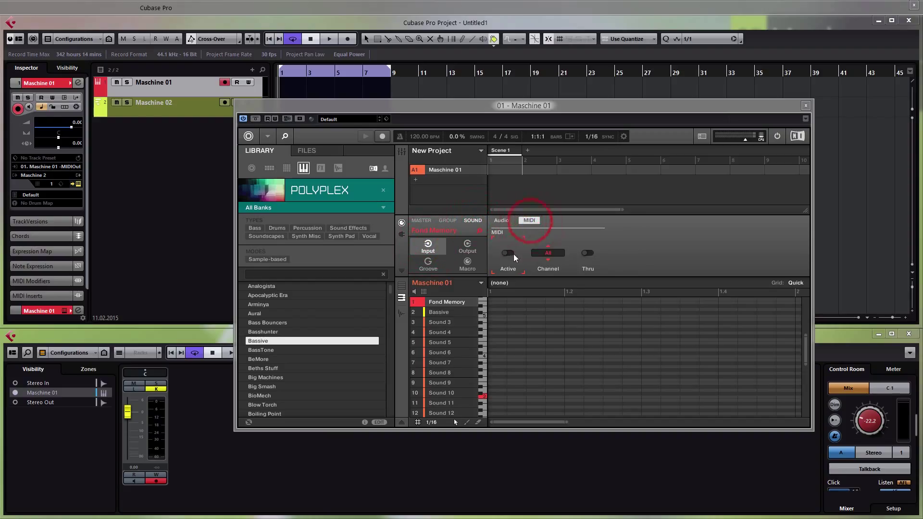
{"action": "left_click", "coordinate": [507, 253]}
{"action": "left_click", "coordinate": [546, 253]}
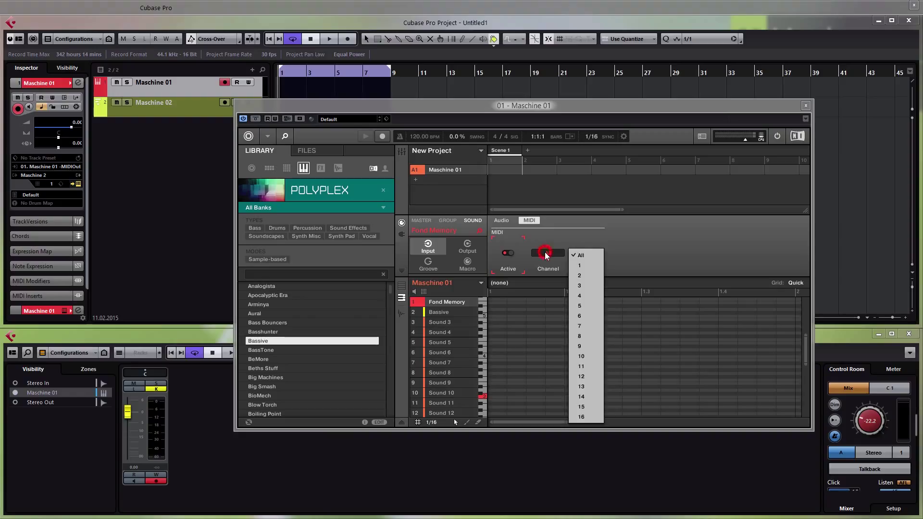
{"action": "left_click", "coordinate": [584, 265]}
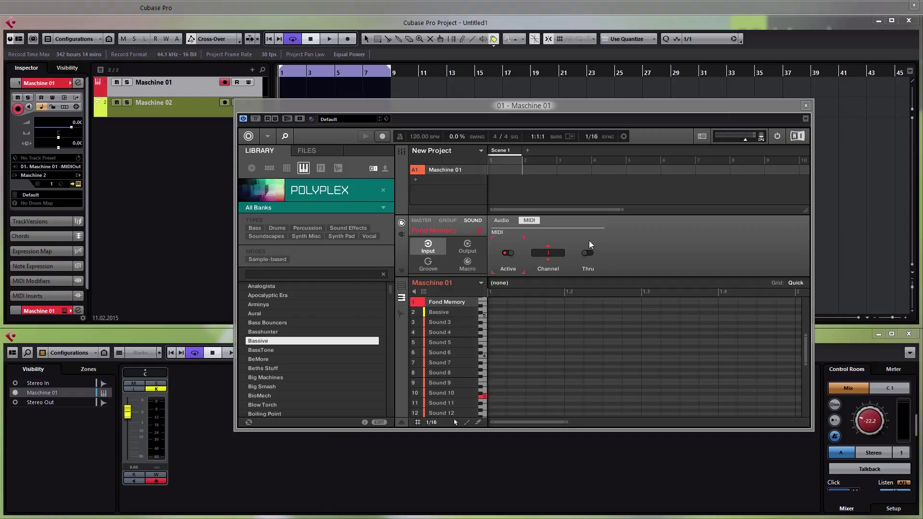
Set the Fond Memory sound's MIDI output destination to Host
{"action": "left_click", "coordinate": [468, 249]}
{"action": "left_click", "coordinate": [554, 220]}
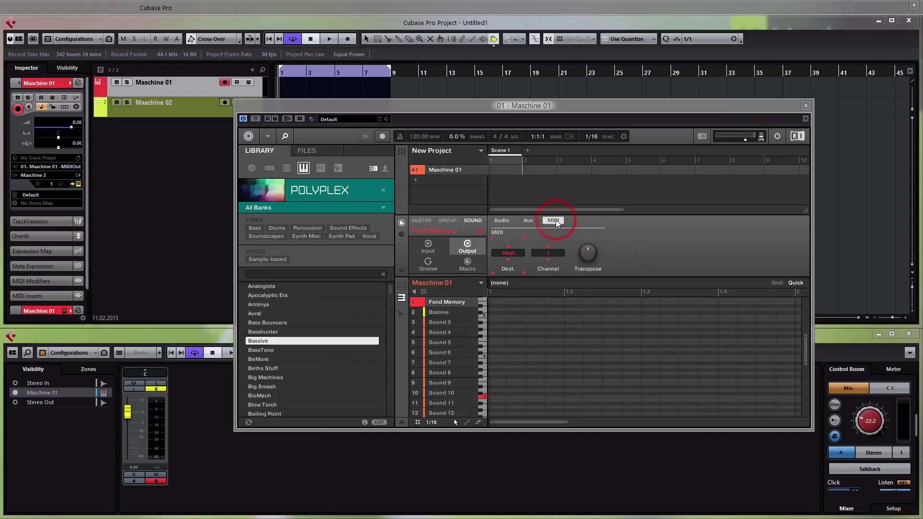
{"action": "left_click", "coordinate": [516, 254]}
{"action": "left_click", "coordinate": [529, 272]}
{"action": "mouse_move", "coordinate": [591, 248]}
Open the Massive plug-in of the Fond Memory sound, expand it to its full interface and move its window lower
{"action": "left_click", "coordinate": [402, 234]}
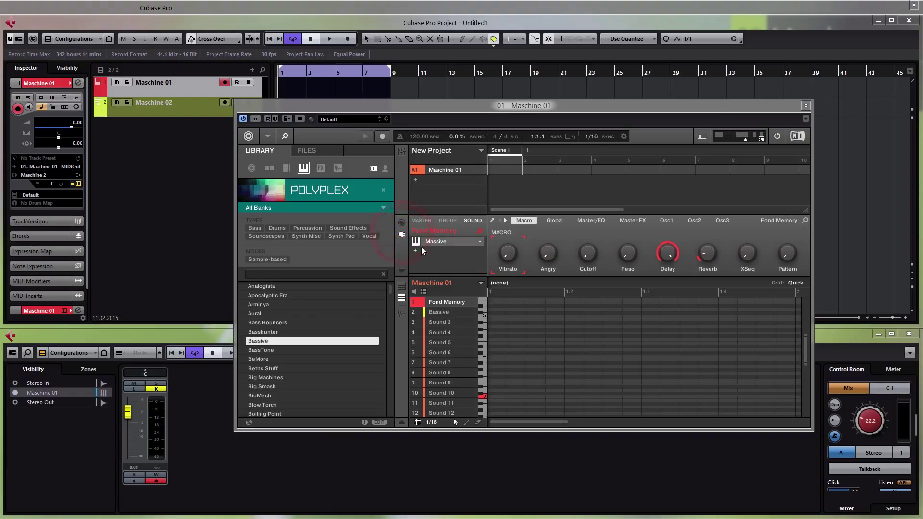
{"action": "left_click", "coordinate": [448, 243]}
{"action": "left_click_drag", "start_coordinate": [506, 62], "coordinate": [425, 111]}
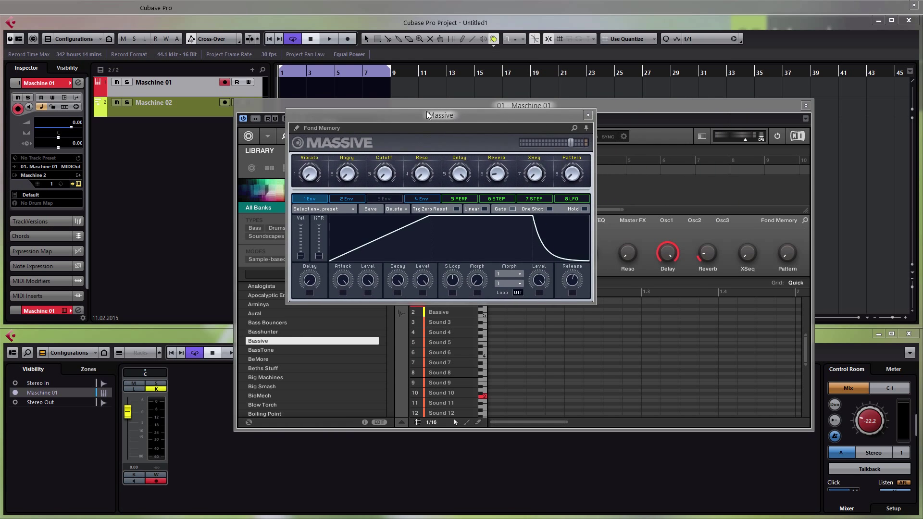
{"action": "left_click", "coordinate": [298, 128]}
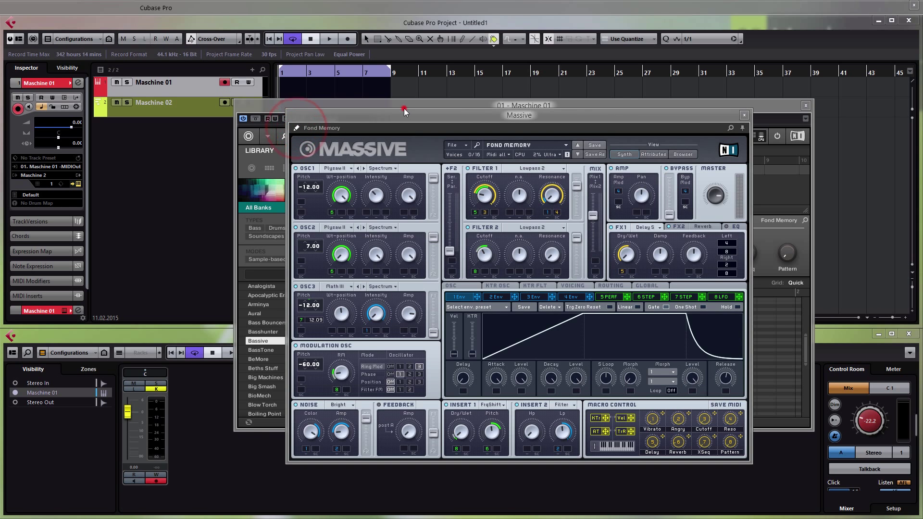
{"action": "left_click_drag", "start_coordinate": [404, 108], "coordinate": [370, 89]}
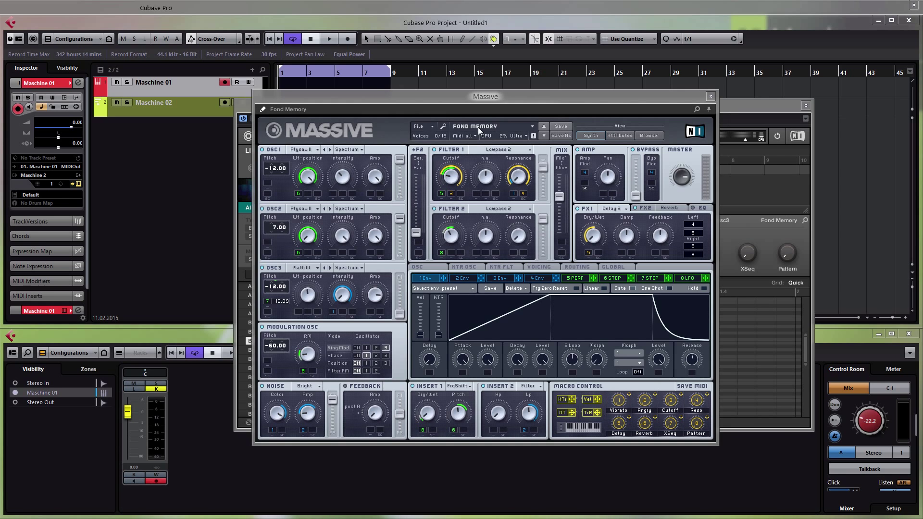
{"action": "left_click_drag", "start_coordinate": [490, 98], "coordinate": [567, 215]}
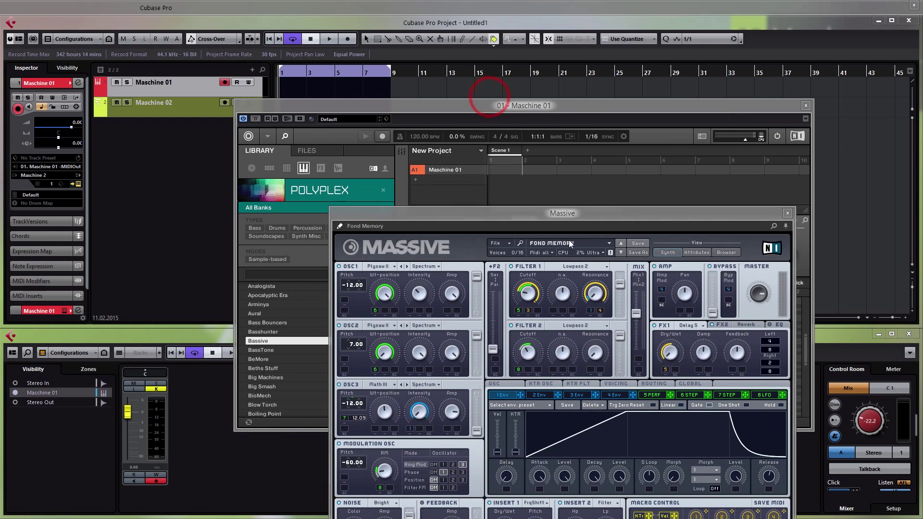
Set Massive's MIDI channel to 1, move the window aside and close it
{"action": "left_click", "coordinate": [544, 253]}
{"action": "left_click", "coordinate": [531, 258]}
{"action": "left_click_drag", "start_coordinate": [544, 217], "coordinate": [654, 347]}
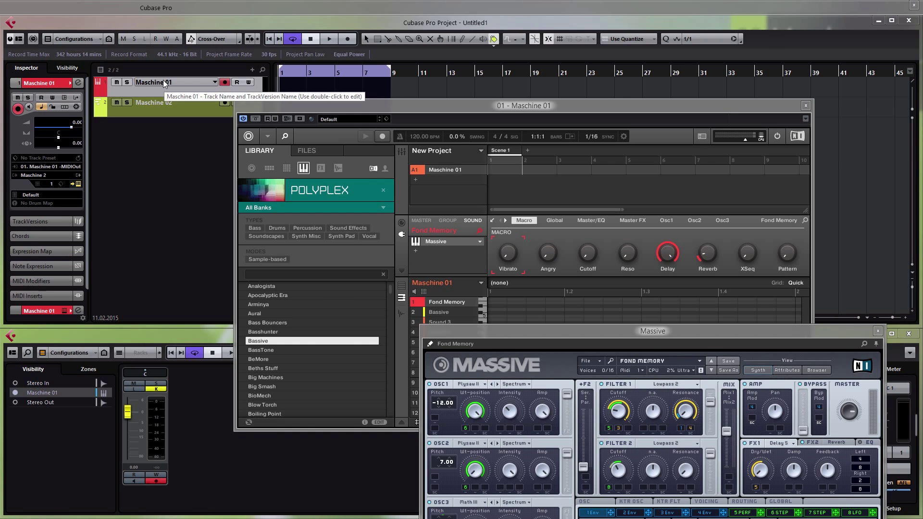
{"action": "left_click", "coordinate": [878, 331]}
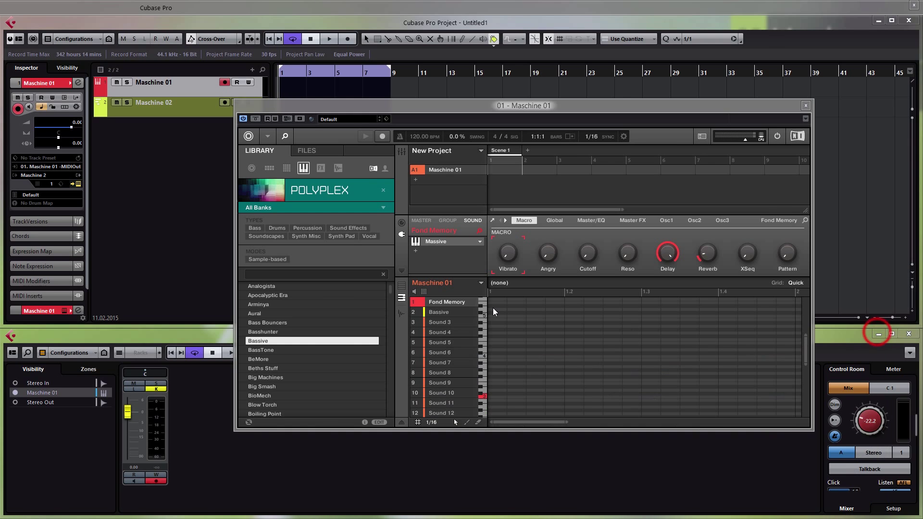
Check the group's MIDI input settings, and activate the Bassive sound's MIDI input on channel 2
{"action": "left_click", "coordinate": [437, 313]}
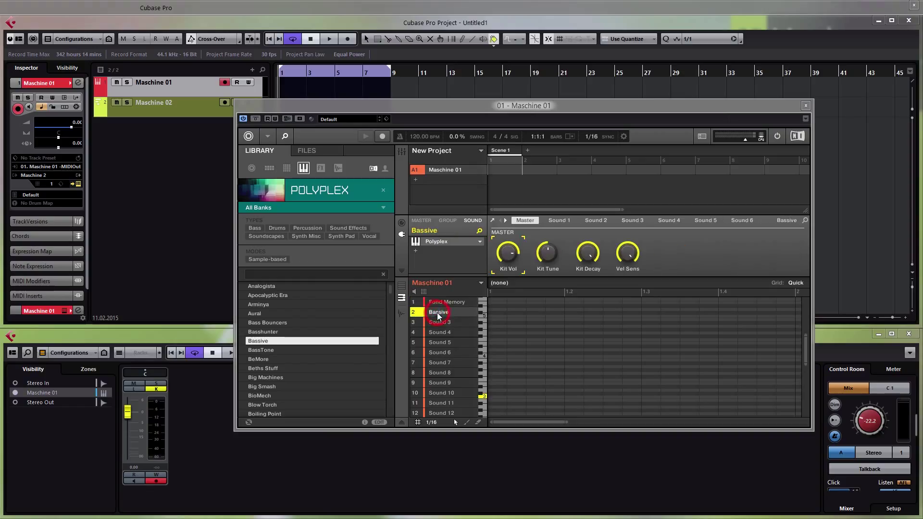
{"action": "left_click", "coordinate": [447, 221]}
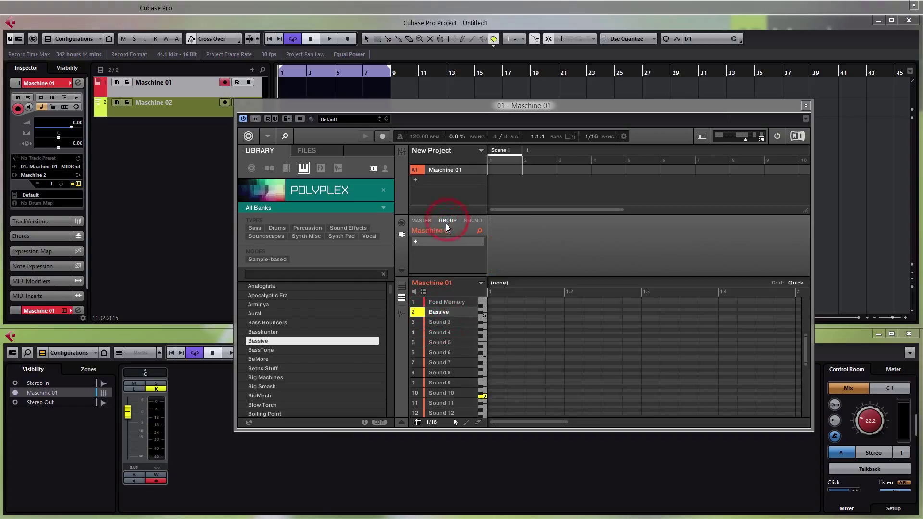
{"action": "left_click", "coordinate": [401, 223]}
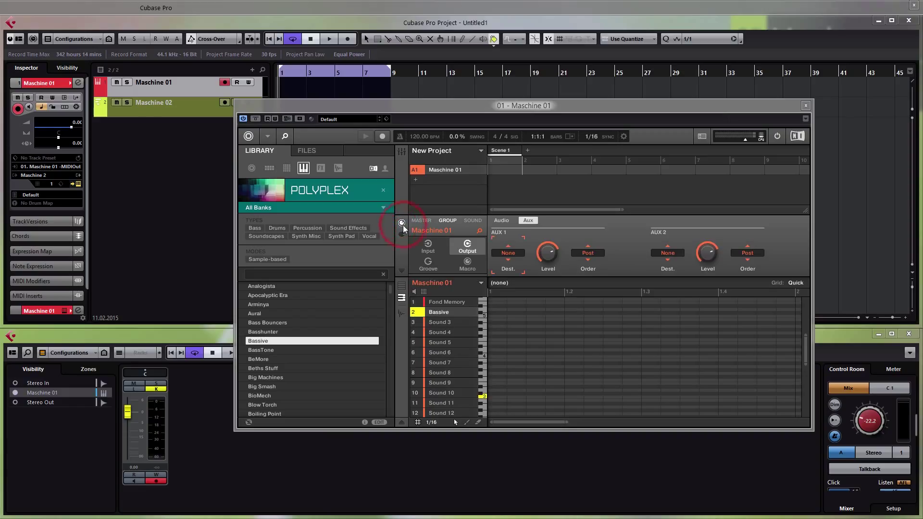
{"action": "left_click", "coordinate": [428, 246]}
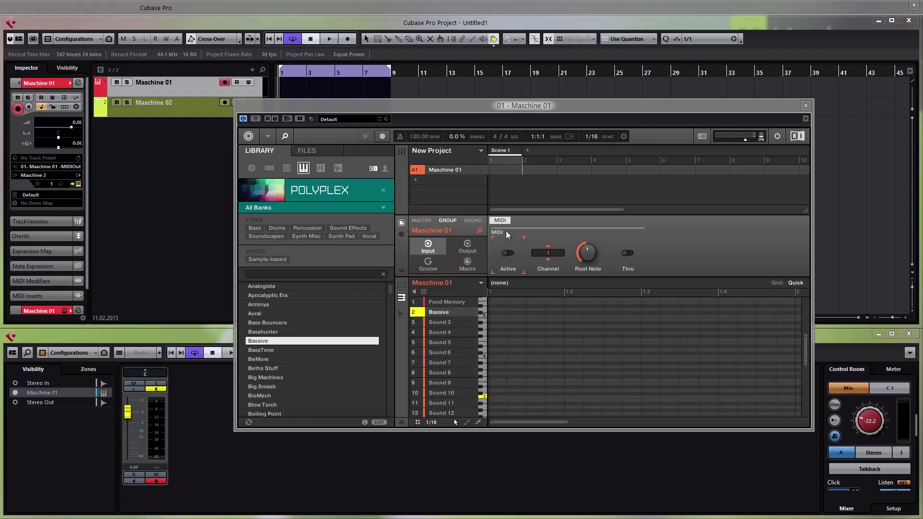
{"action": "left_click", "coordinate": [473, 221]}
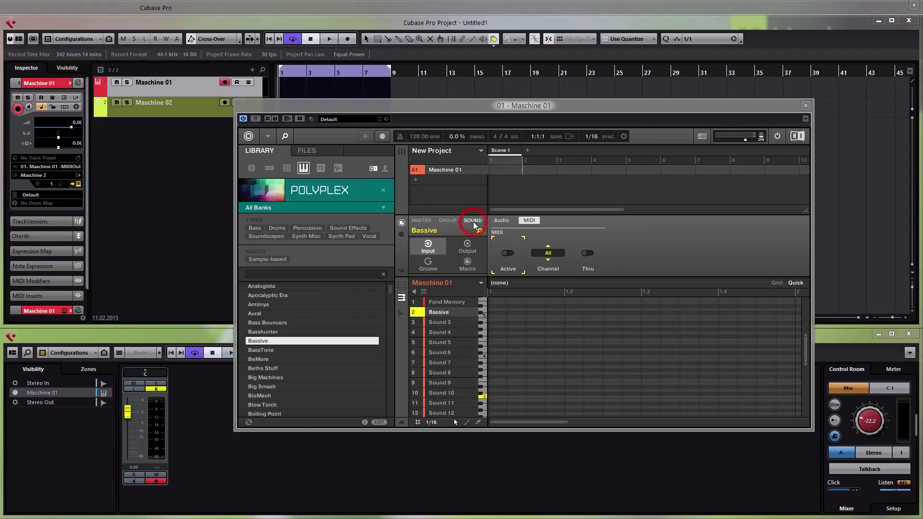
{"action": "left_click", "coordinate": [427, 246]}
{"action": "left_click", "coordinate": [507, 253]}
{"action": "left_click", "coordinate": [549, 253]}
{"action": "left_click", "coordinate": [589, 275]}
Set the Bassive sound's MIDI output to destination Host and channel 2, leaving Transpose at 0
{"action": "left_click", "coordinate": [469, 248]}
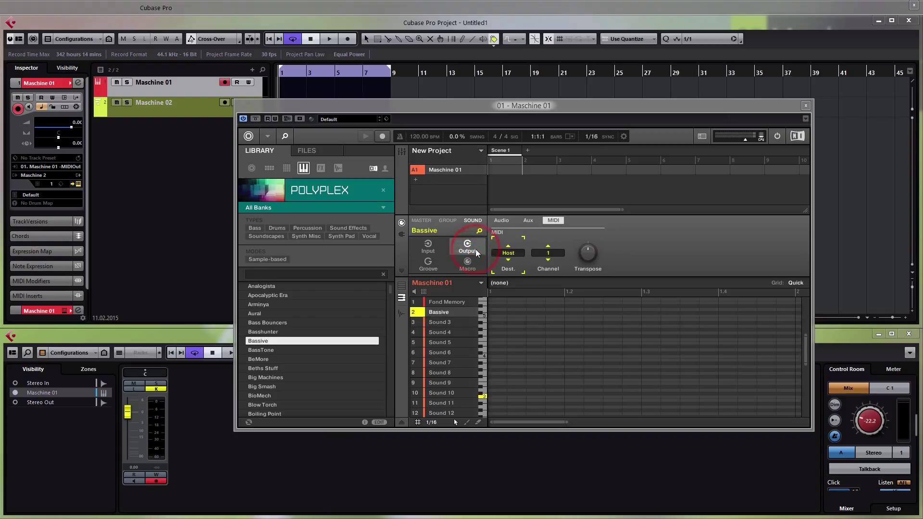
{"action": "left_click", "coordinate": [516, 252]}
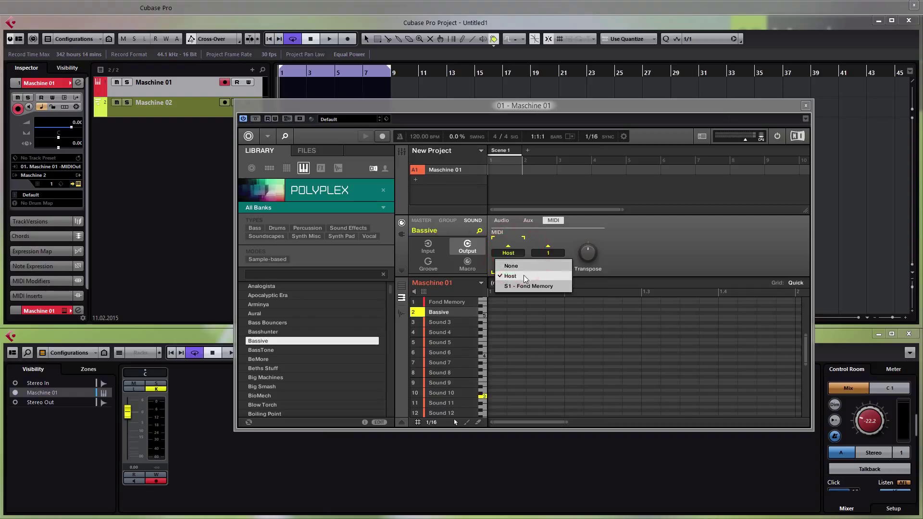
{"action": "left_click", "coordinate": [551, 253]}
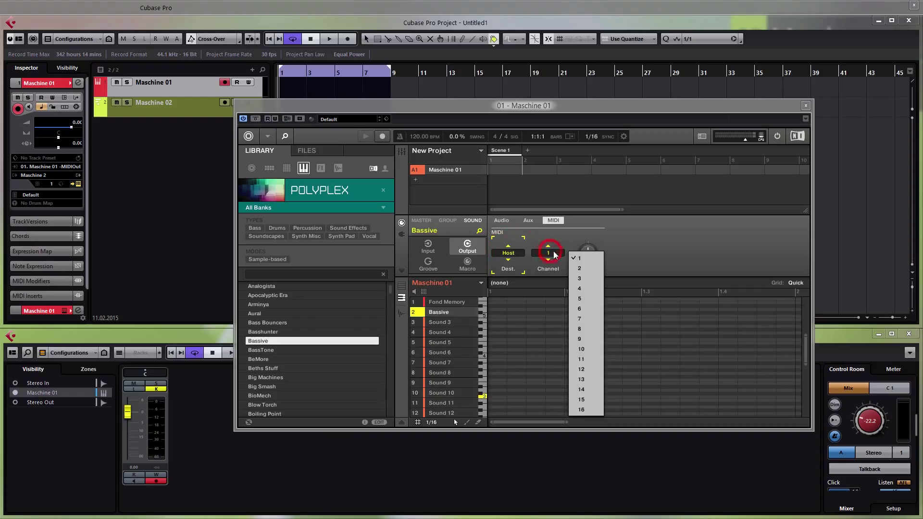
{"action": "left_click", "coordinate": [594, 269]}
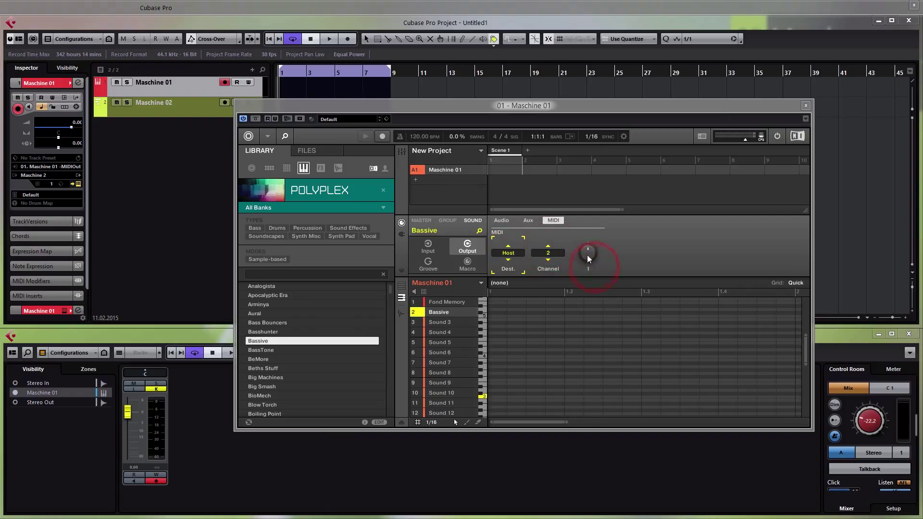
{"action": "left_click_drag", "start_coordinate": [590, 257], "coordinate": [590, 262]}
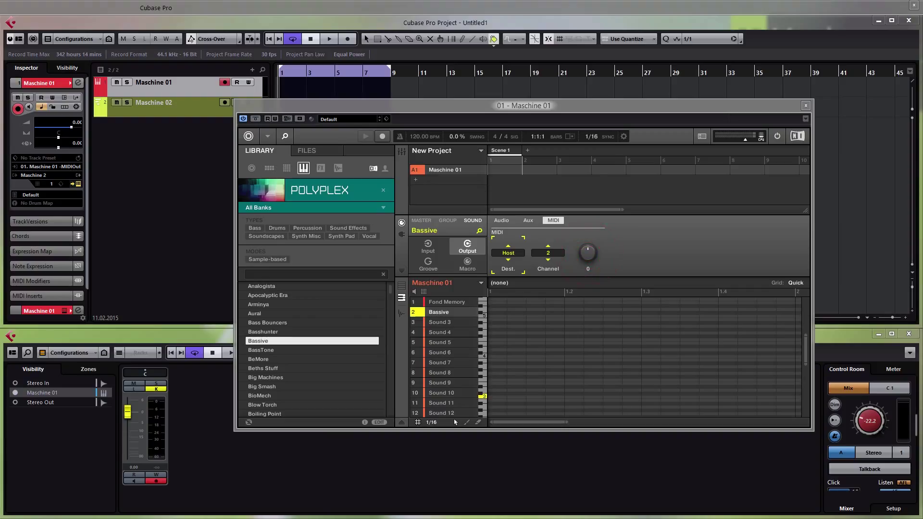
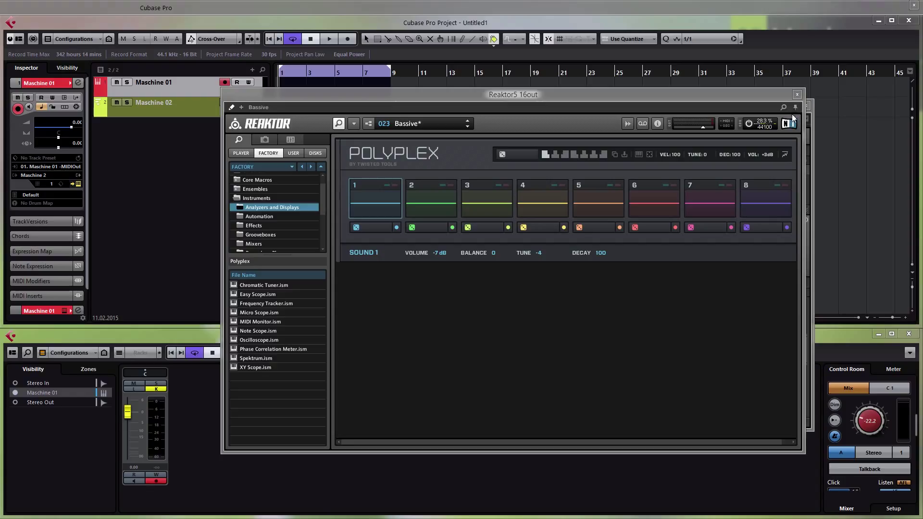
Show Polyplex's note assignments and set the trigger notes of sounds 2, 3 and 4 to C#3, D3 and D#3
{"action": "left_click", "coordinate": [795, 109]}
{"action": "left_click", "coordinate": [641, 155]}
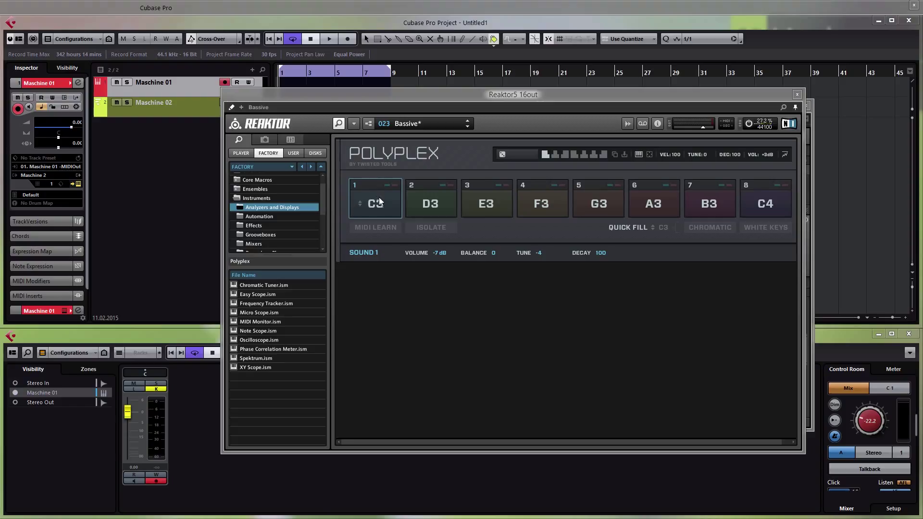
{"action": "left_click", "coordinate": [382, 227]}
{"action": "left_click", "coordinate": [430, 205]}
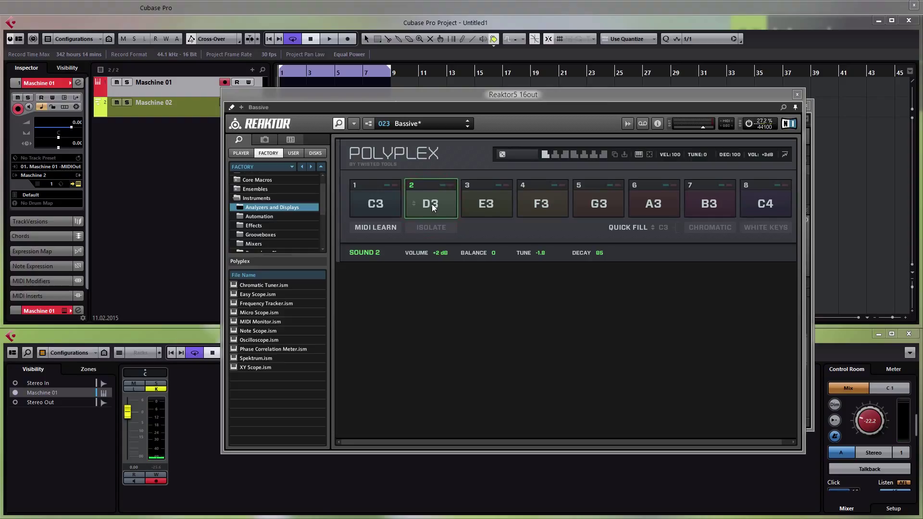
{"action": "scroll", "coordinate": [431, 204], "scroll_direction": "down", "scroll_amount": 1}
{"action": "left_click", "coordinate": [487, 205]}
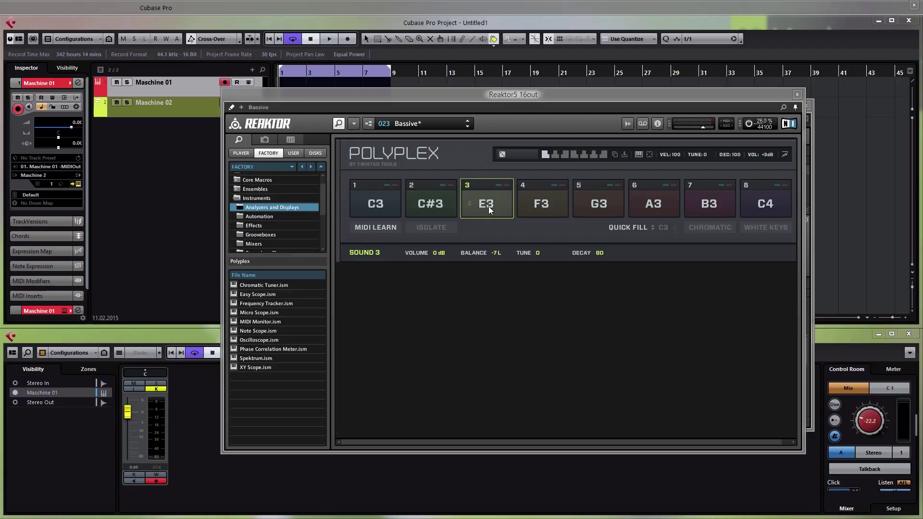
{"action": "scroll", "coordinate": [488, 206], "scroll_direction": "down", "scroll_amount": 2}
{"action": "left_click", "coordinate": [542, 204]}
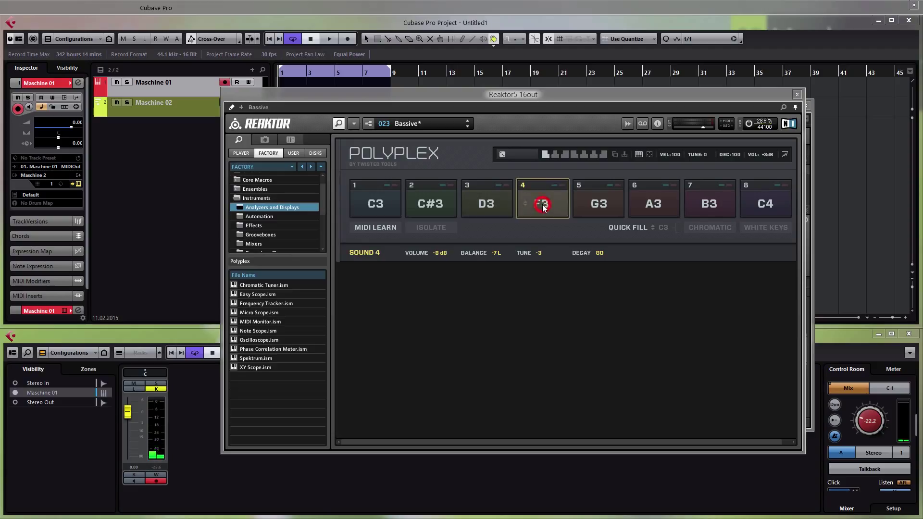
{"action": "scroll", "coordinate": [543, 205], "scroll_direction": "down", "scroll_amount": 2}
Set the trigger notes of Polyplex sounds 5, 6, 7 and 8 to E3, F3, F#3 and G3
{"action": "left_click", "coordinate": [599, 207]}
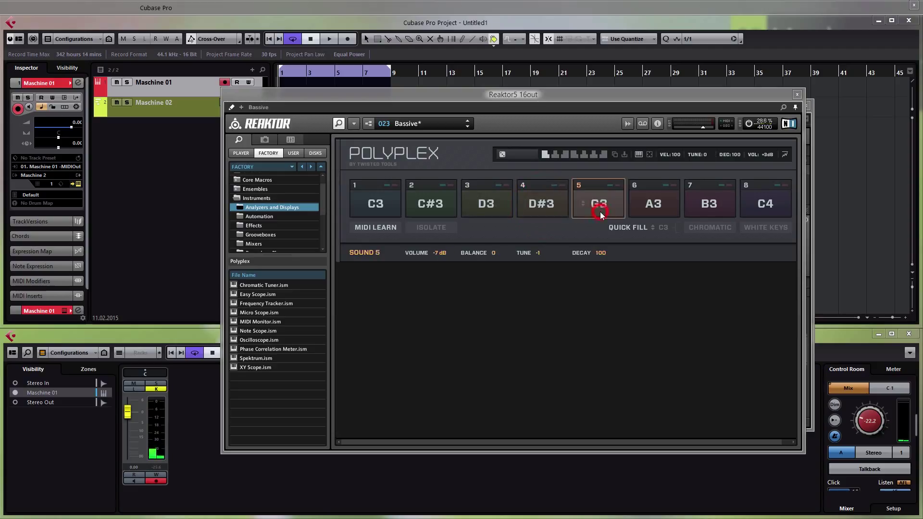
{"action": "scroll", "coordinate": [600, 211], "scroll_direction": "down", "scroll_amount": 3}
{"action": "left_click", "coordinate": [653, 205]}
{"action": "scroll", "coordinate": [655, 203], "scroll_direction": "down", "scroll_amount": 4}
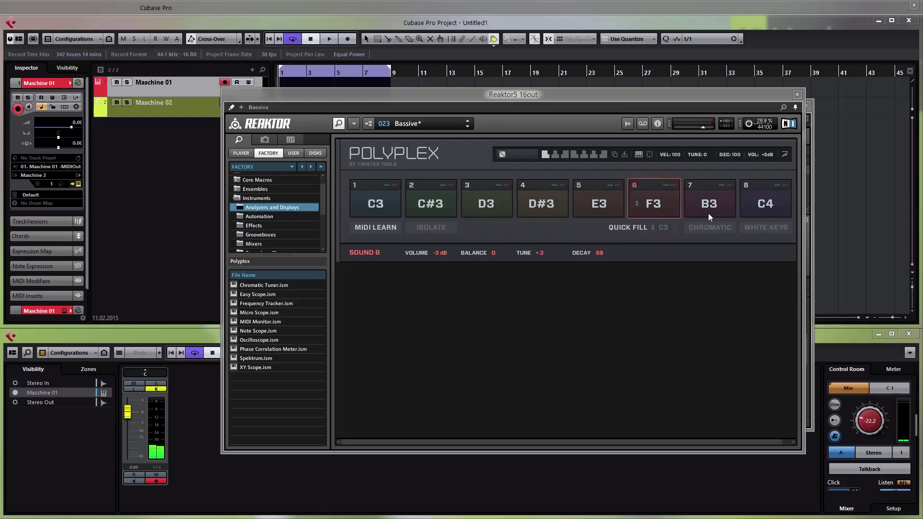
{"action": "left_click", "coordinate": [710, 207]}
{"action": "scroll", "coordinate": [711, 206], "scroll_direction": "down", "scroll_amount": 5}
{"action": "left_click", "coordinate": [769, 208]}
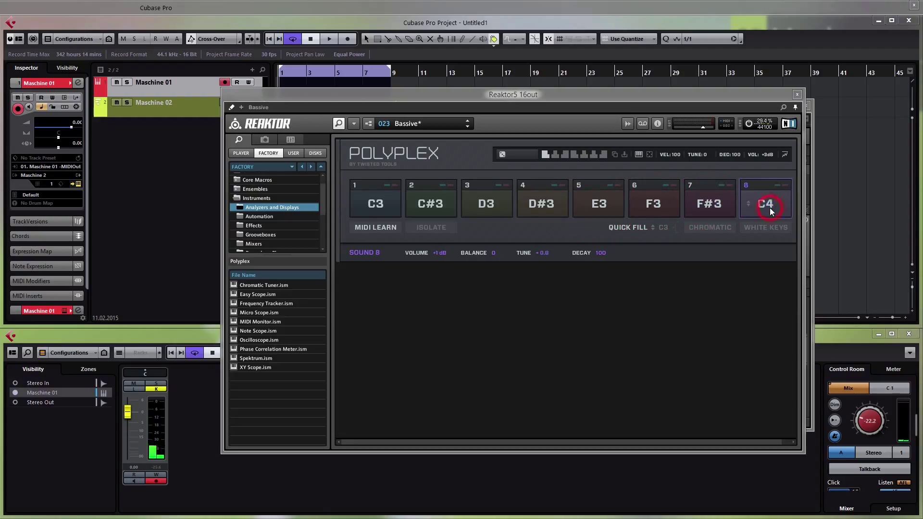
{"action": "scroll", "coordinate": [769, 207], "scroll_direction": "down", "scroll_amount": 5}
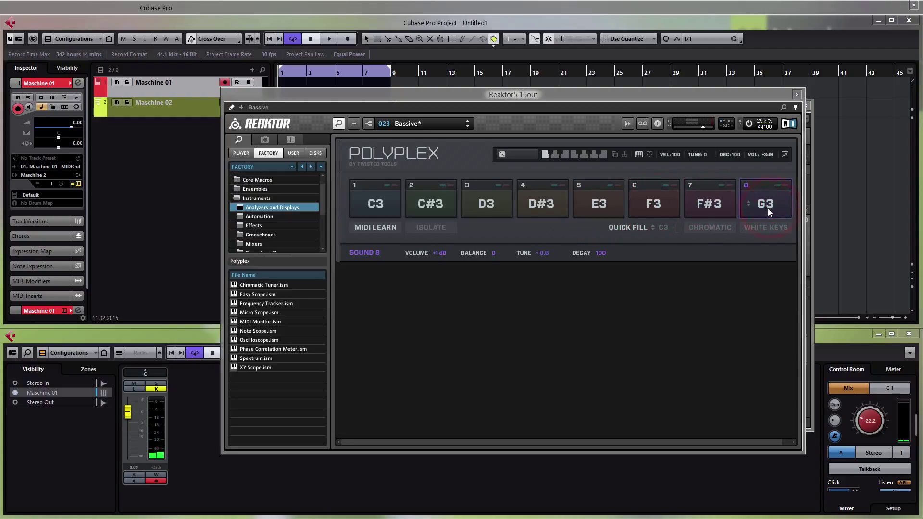
Leave Polyplex's note assignment view and close its Reaktor window
{"action": "left_click", "coordinate": [367, 228]}
{"action": "left_click", "coordinate": [639, 155]}
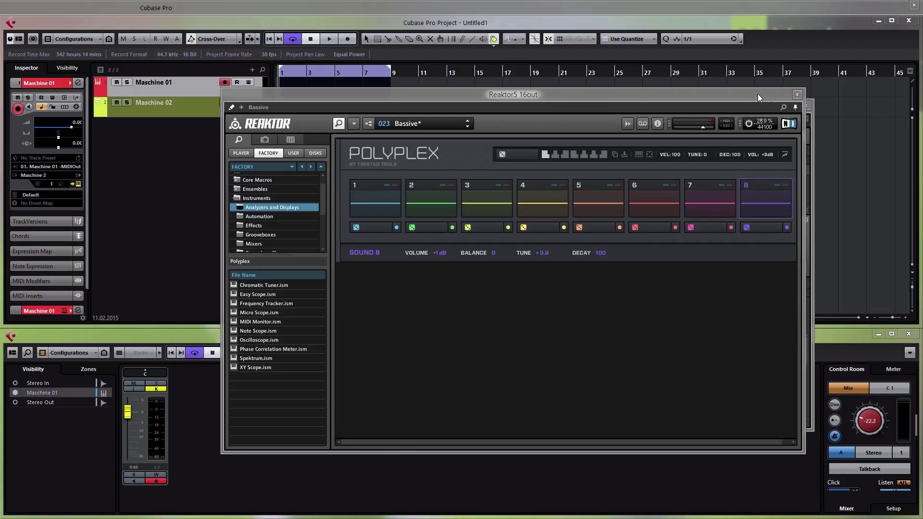
{"action": "left_click", "coordinate": [796, 94]}
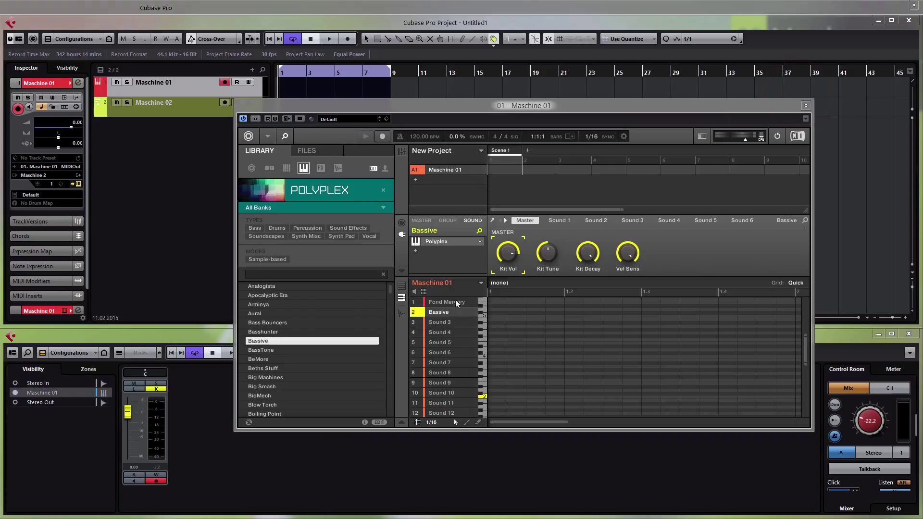
With the Fond Memory sound selected and the Maschine window closed, record an eight-bar MIDI part on the Maschine 01 track
{"action": "left_click", "coordinate": [438, 303]}
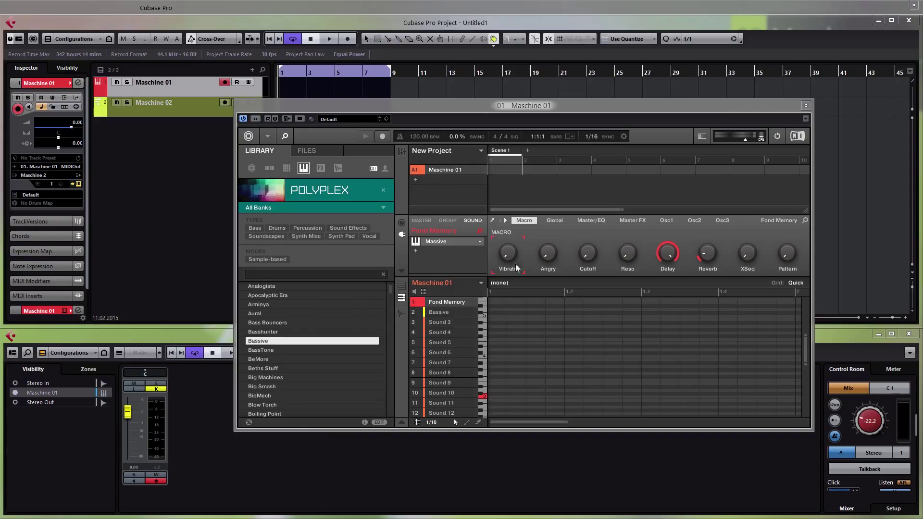
{"action": "left_click", "coordinate": [805, 105]}
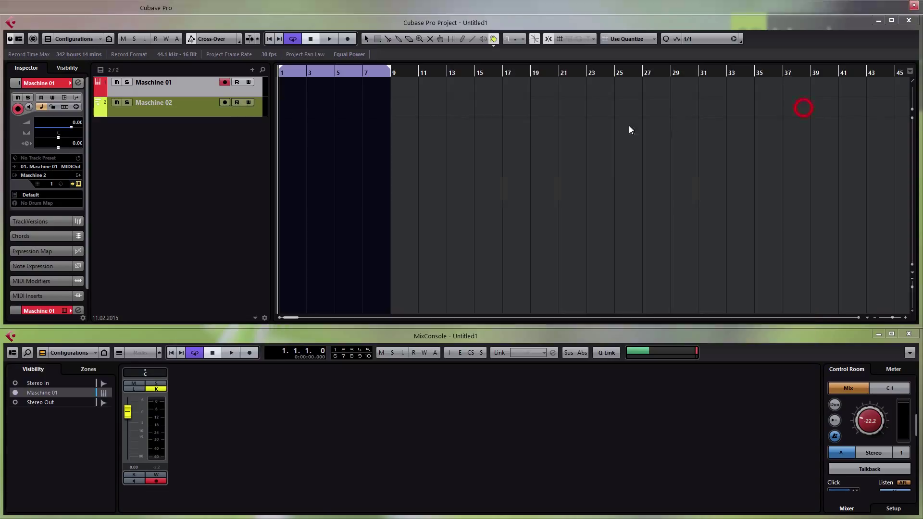
{"action": "left_click", "coordinate": [350, 39]}
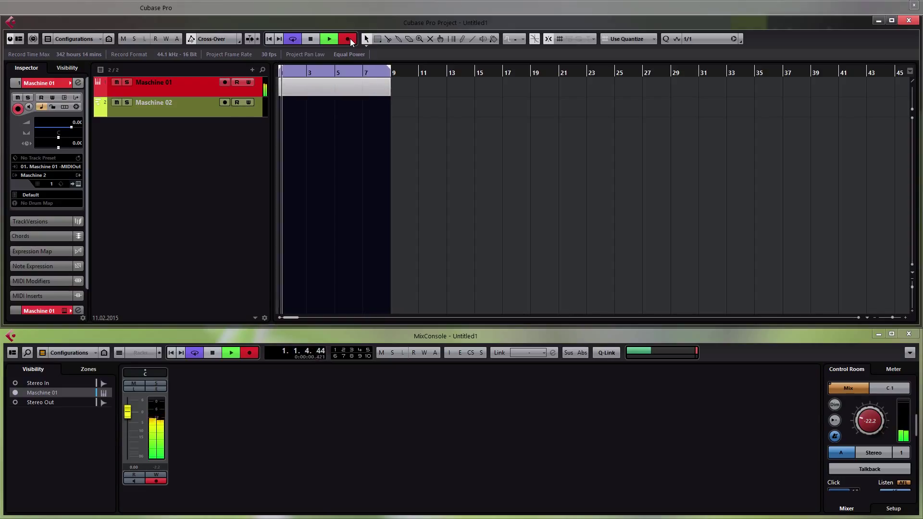
{"action": "key", "text": "space"}
{"action": "left_click", "coordinate": [569, 193]}
Select the Maschine 02 track and record an eight-bar MIDI part on it from bar 1
{"action": "left_click", "coordinate": [208, 111]}
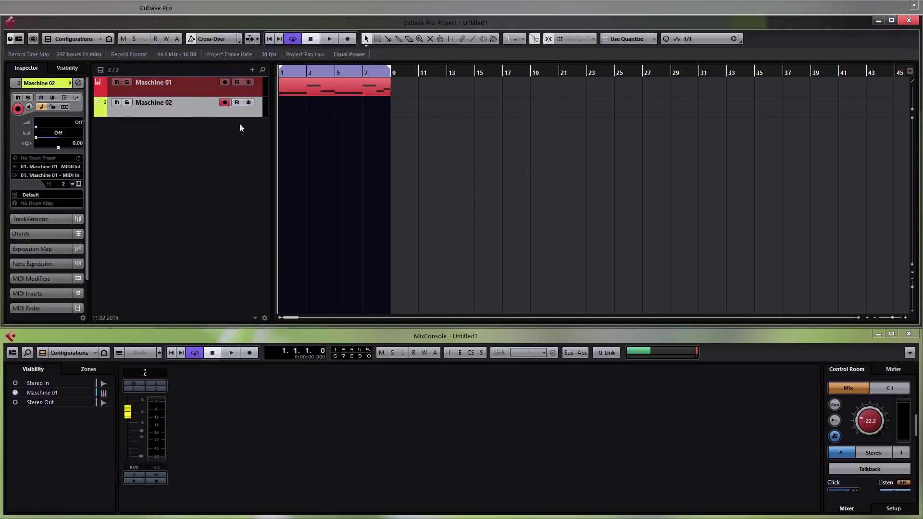
{"action": "left_click", "coordinate": [348, 39]}
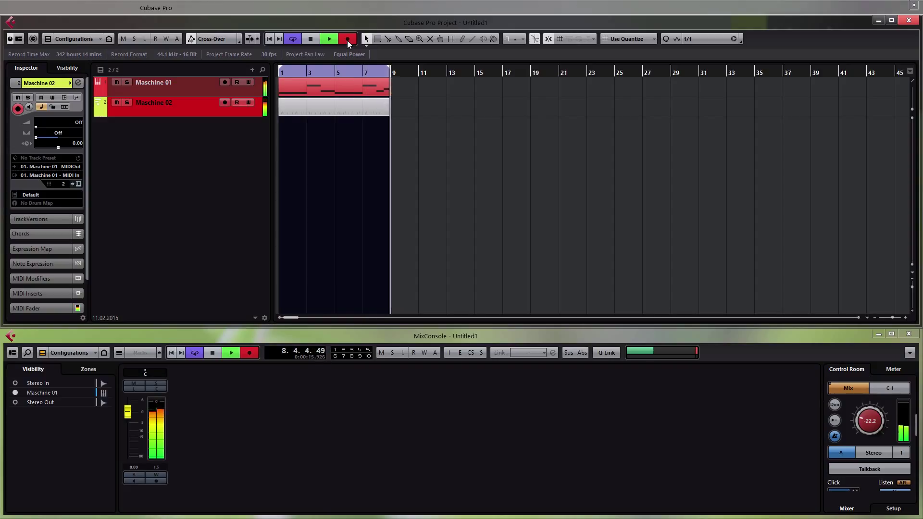
{"action": "key", "text": "space"}
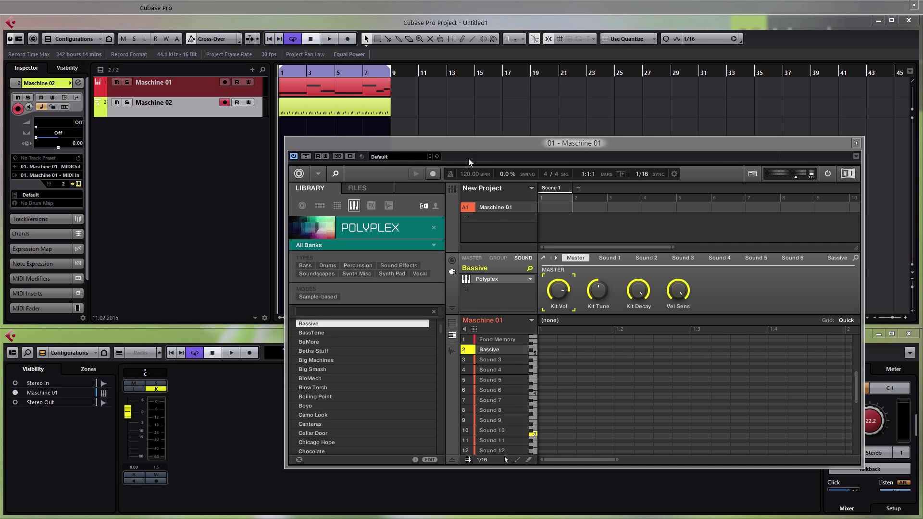
Open the Polyplex plug-in window of the Bassive sound and arrange the windows clear of the recorded parts
{"action": "left_click_drag", "start_coordinate": [474, 150], "coordinate": [495, 139]}
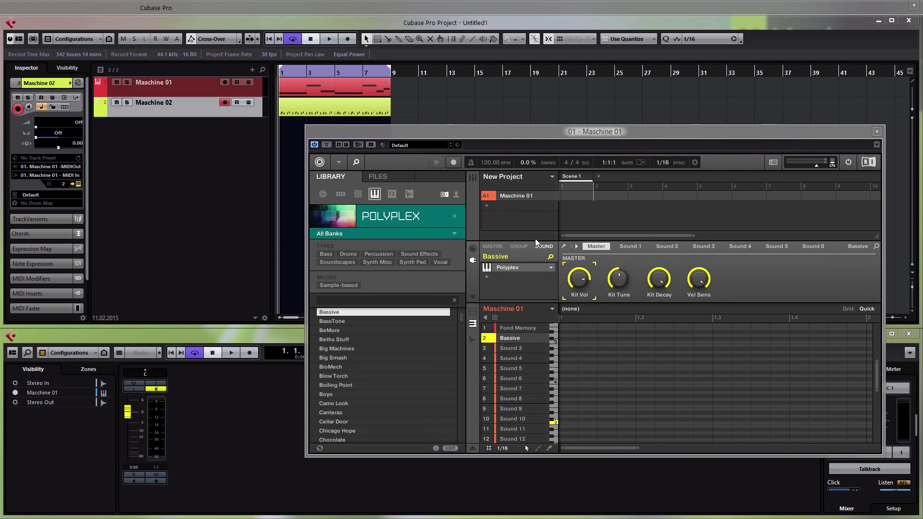
{"action": "left_click", "coordinate": [523, 267]}
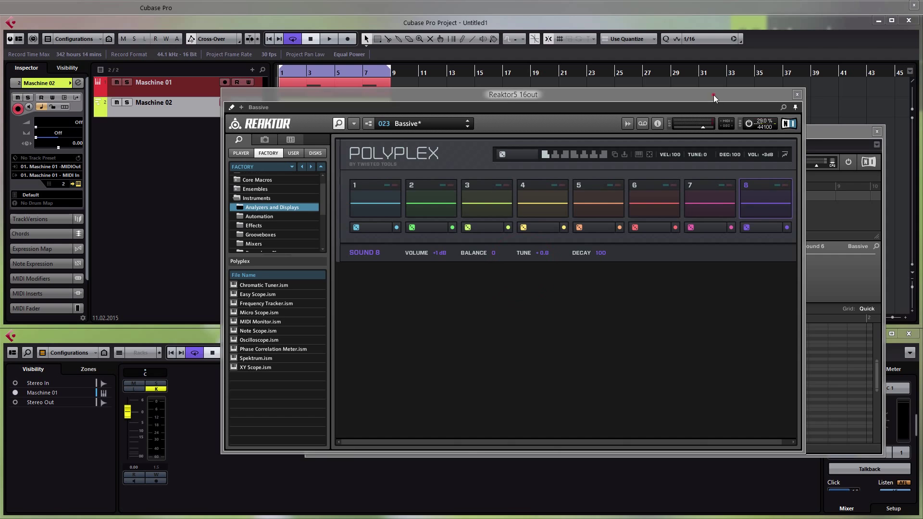
{"action": "left_click_drag", "start_coordinate": [713, 94], "coordinate": [791, 131]}
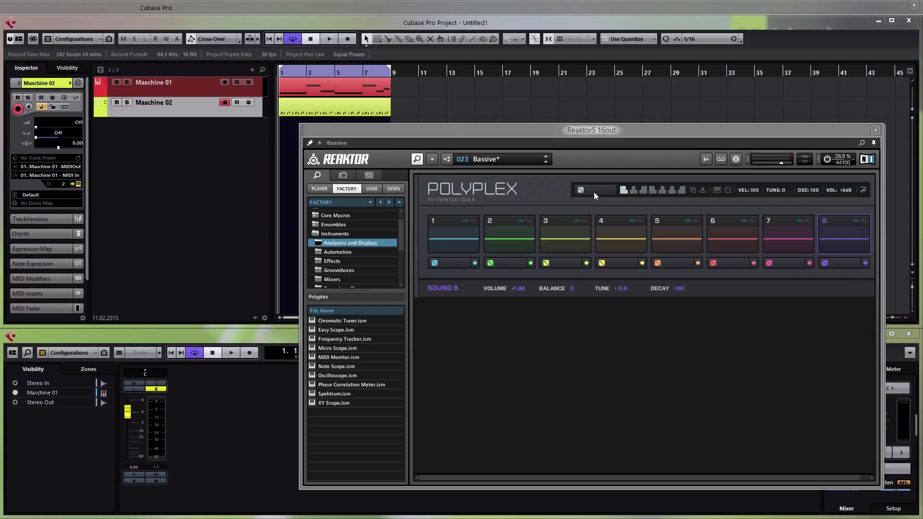
Play the loop while randomizing the whole Polyplex kit several times, and stop playback
{"action": "left_click", "coordinate": [330, 38]}
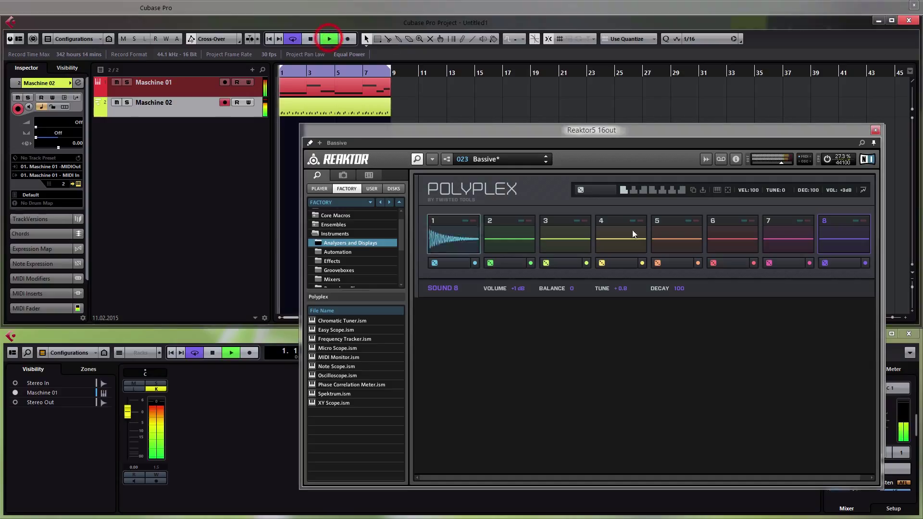
{"action": "left_click", "coordinate": [592, 189]}
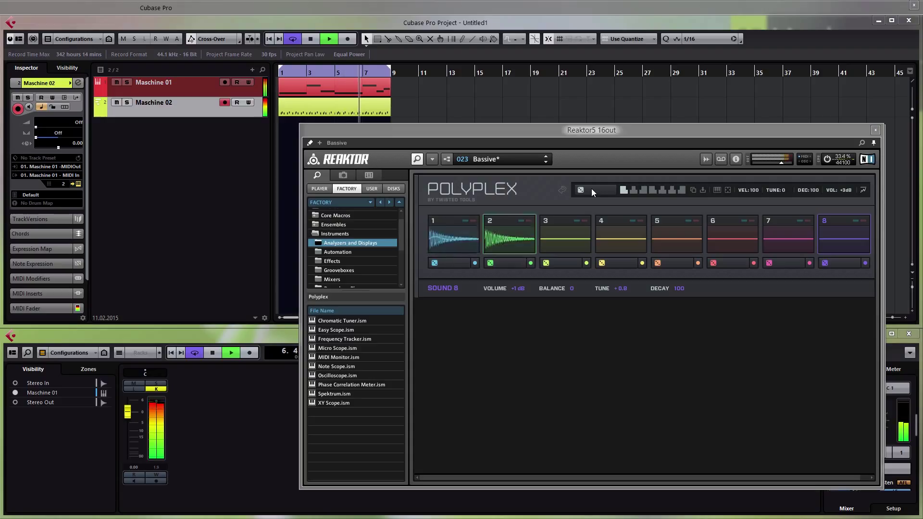
{"action": "left_click", "coordinate": [592, 190]}
{"action": "left_click", "coordinate": [592, 190]}
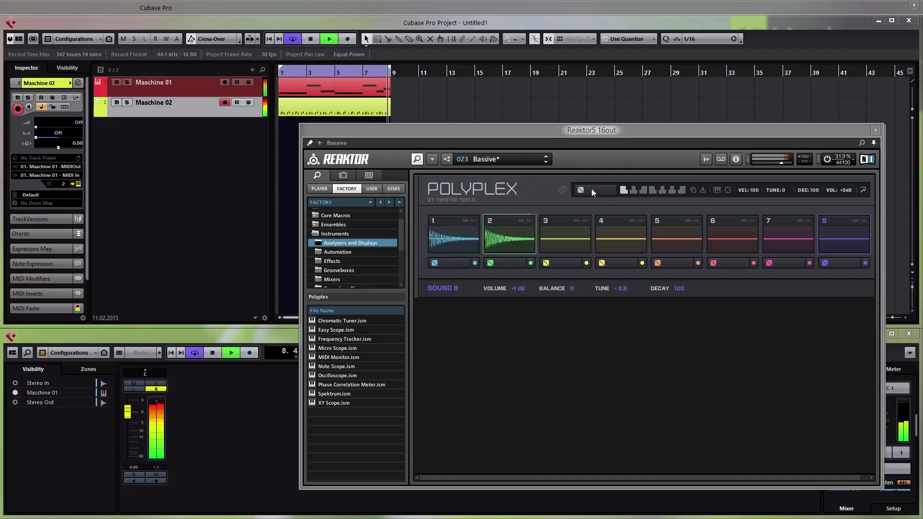
{"action": "left_click", "coordinate": [523, 98]}
{"action": "key", "text": "space"}
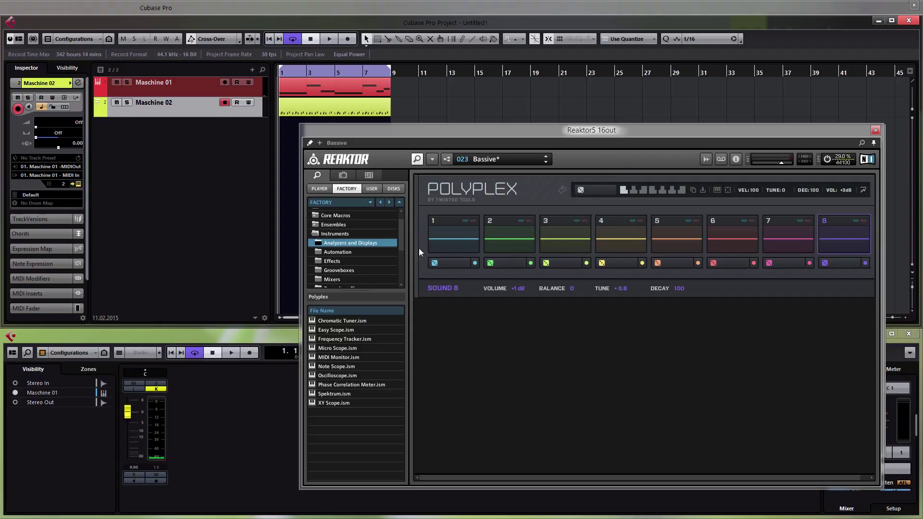
Repeatedly randomize and audition only sound 2 of the Polyplex kit, and close the Reaktor and Maschine windows
{"action": "left_click", "coordinate": [457, 238]}
{"action": "left_click", "coordinate": [500, 241]}
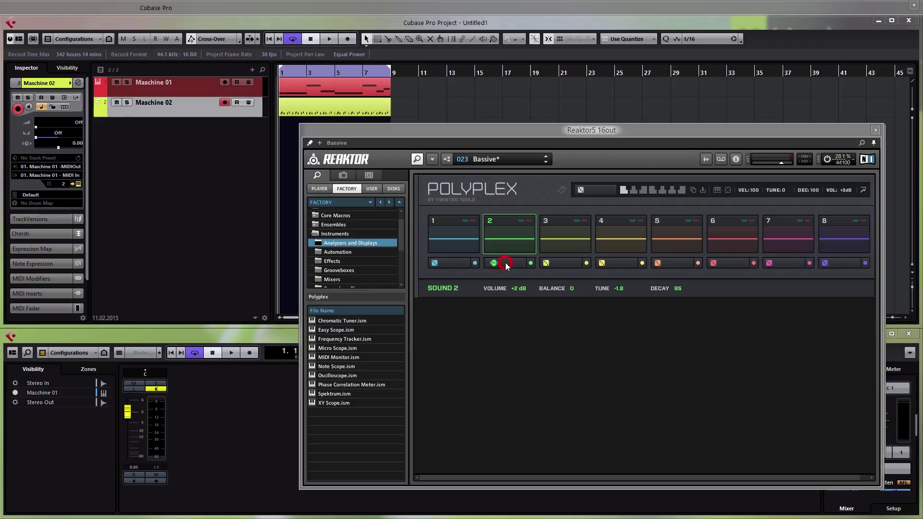
{"action": "left_click", "coordinate": [509, 237]}
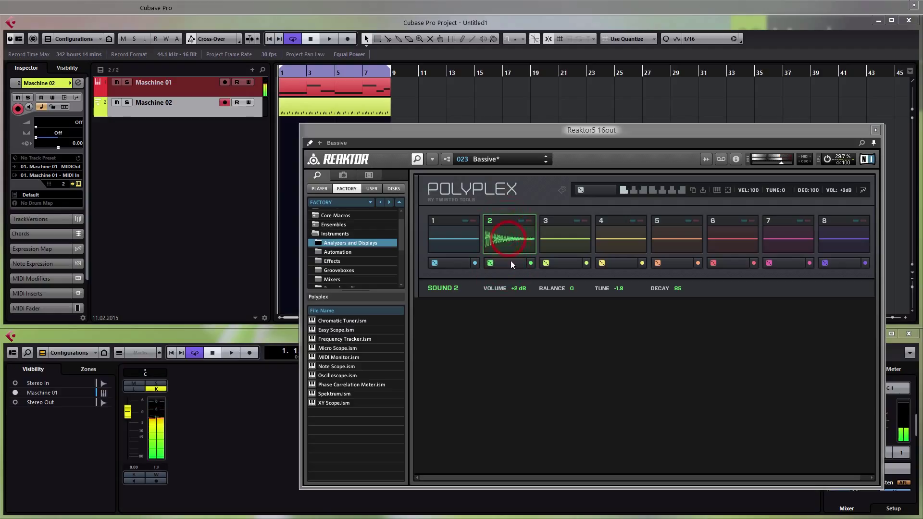
{"action": "left_click", "coordinate": [508, 235]}
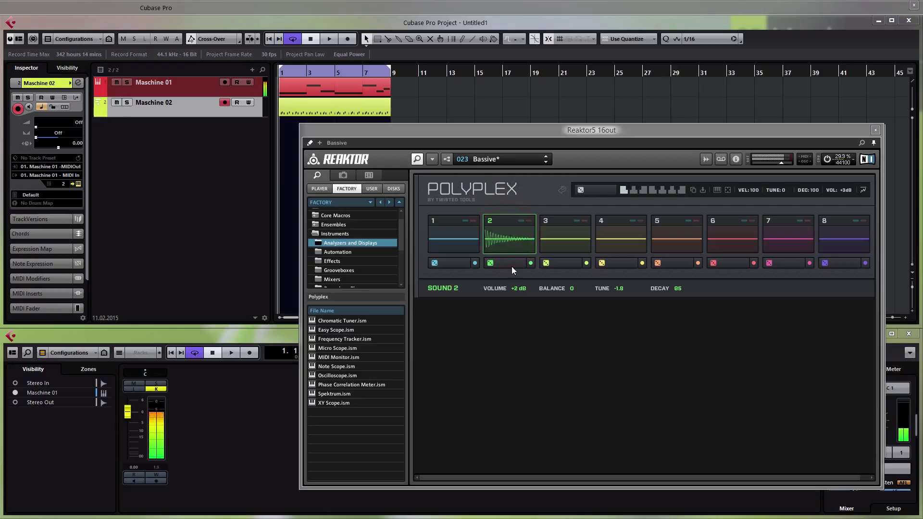
{"action": "left_click", "coordinate": [515, 264]}
{"action": "left_click", "coordinate": [512, 236]}
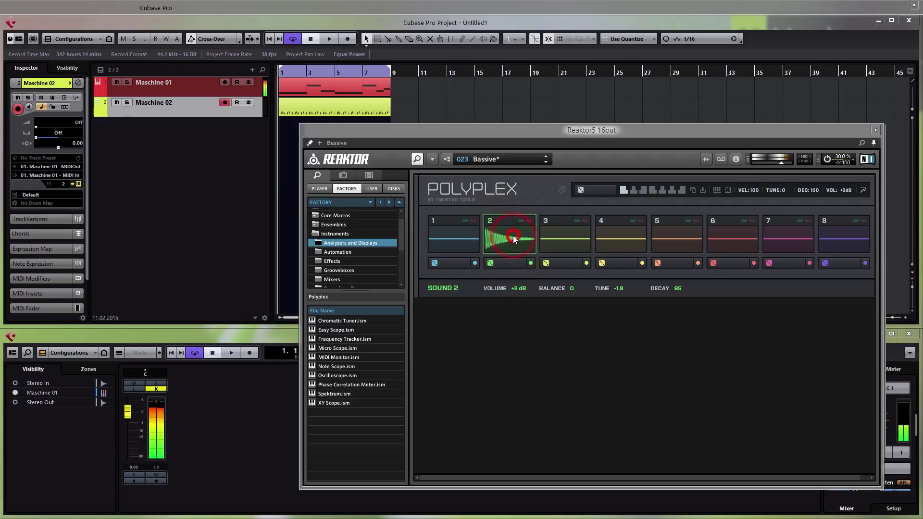
{"action": "left_click", "coordinate": [512, 264]}
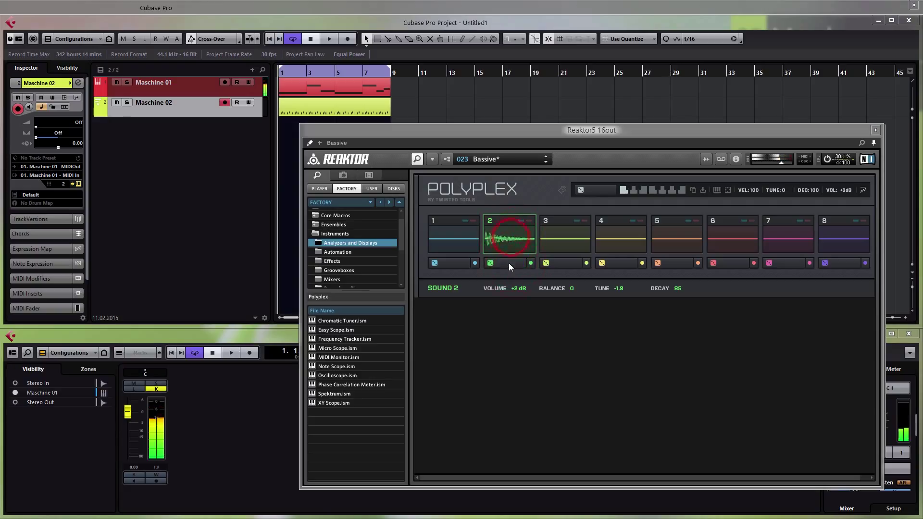
{"action": "left_click", "coordinate": [508, 263]}
{"action": "left_click", "coordinate": [512, 237]}
{"action": "left_click", "coordinate": [509, 242]}
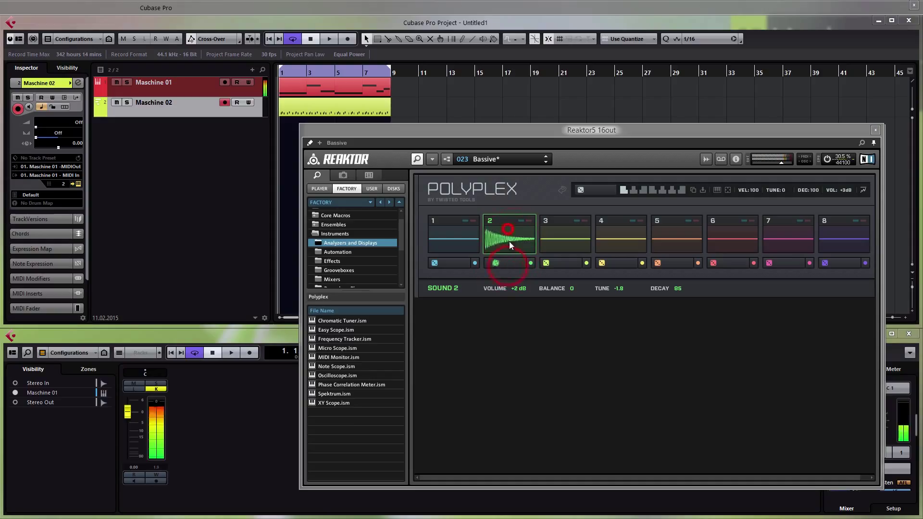
{"action": "left_click", "coordinate": [512, 265]}
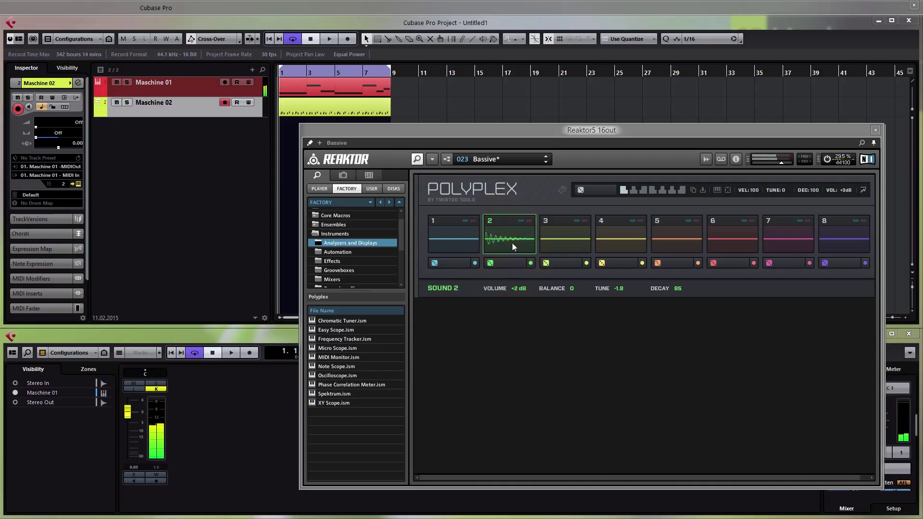
{"action": "left_click", "coordinate": [512, 243]}
{"action": "left_click", "coordinate": [510, 263]}
{"action": "left_click", "coordinate": [875, 131]}
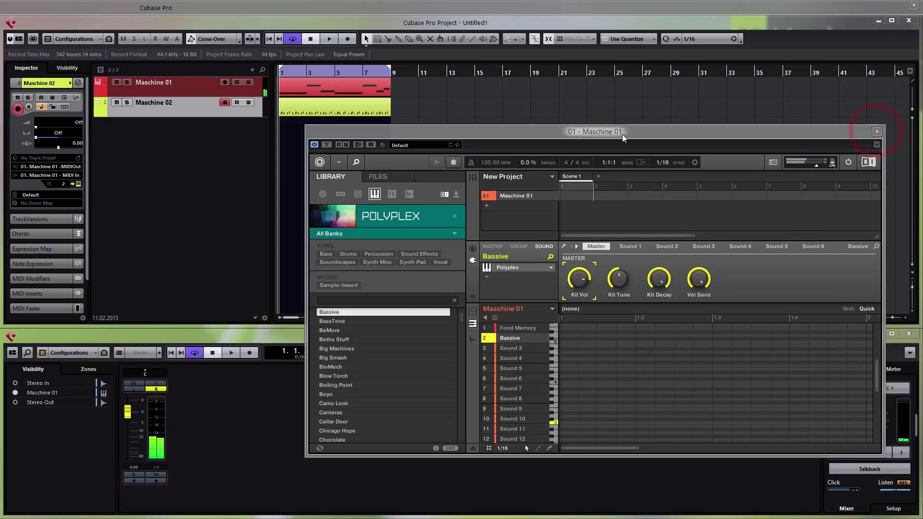
{"action": "left_click", "coordinate": [876, 132]}
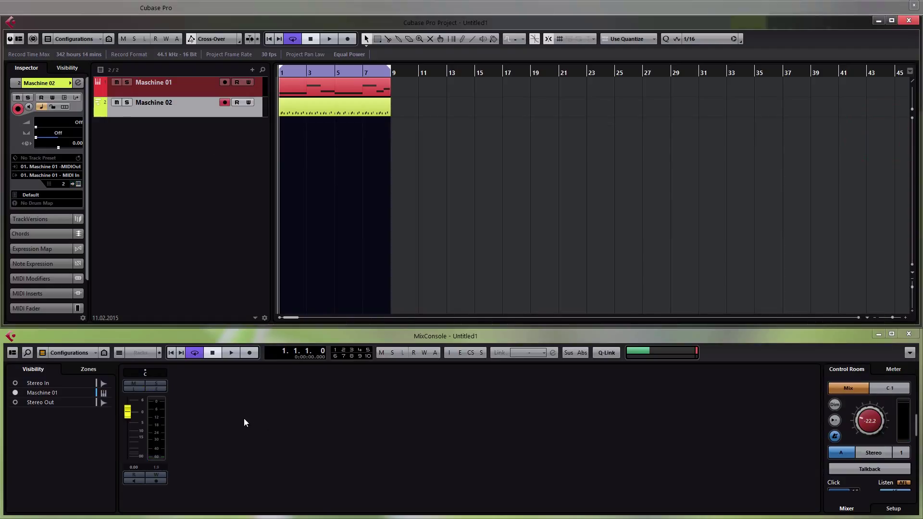
Select the Maschine 01 track and play back the loop with both recorded parts
{"action": "left_click", "coordinate": [188, 92]}
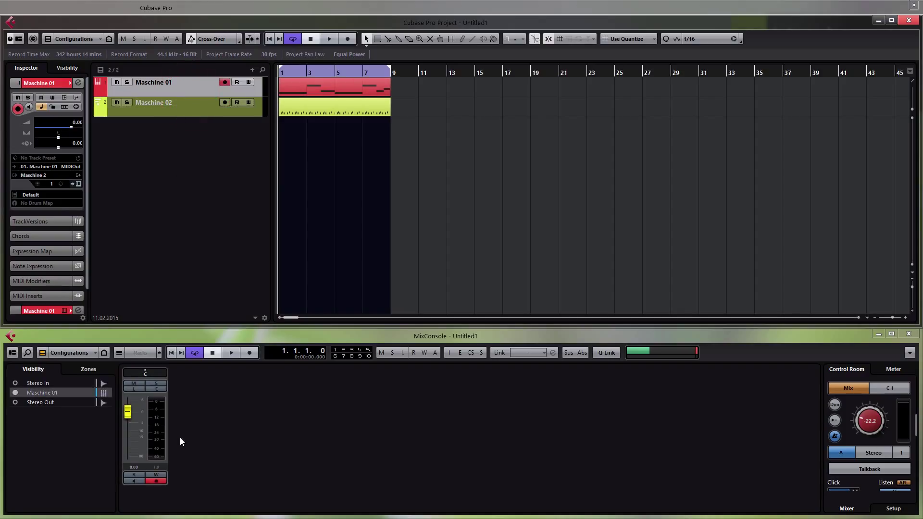
{"action": "left_click", "coordinate": [229, 422]}
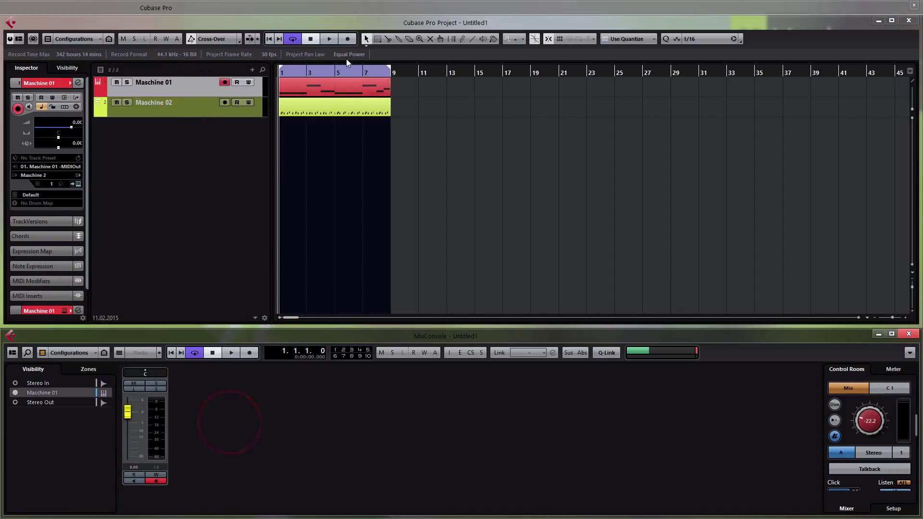
{"action": "key", "text": "space"}
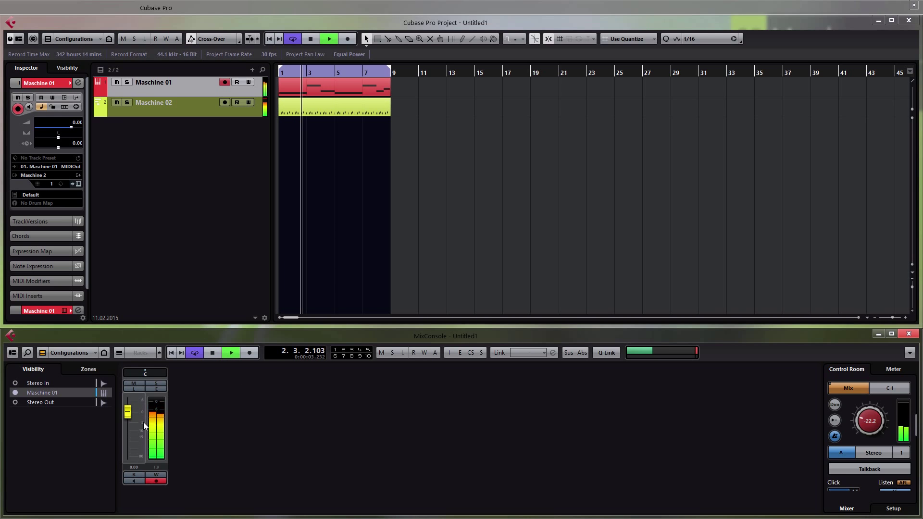
Stop the loop playback and open the Maschine 01 instrument window
{"action": "left_click", "coordinate": [253, 444]}
{"action": "key", "text": "space"}
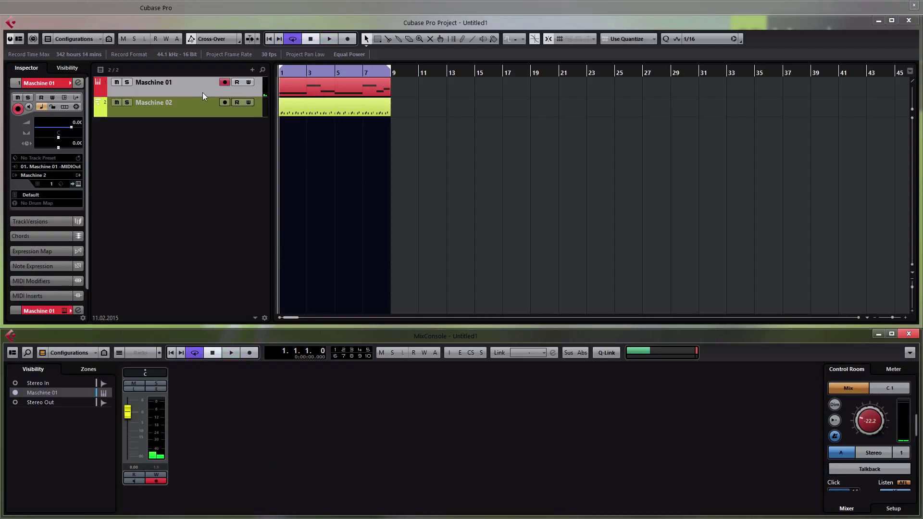
{"action": "key", "text": "Return"}
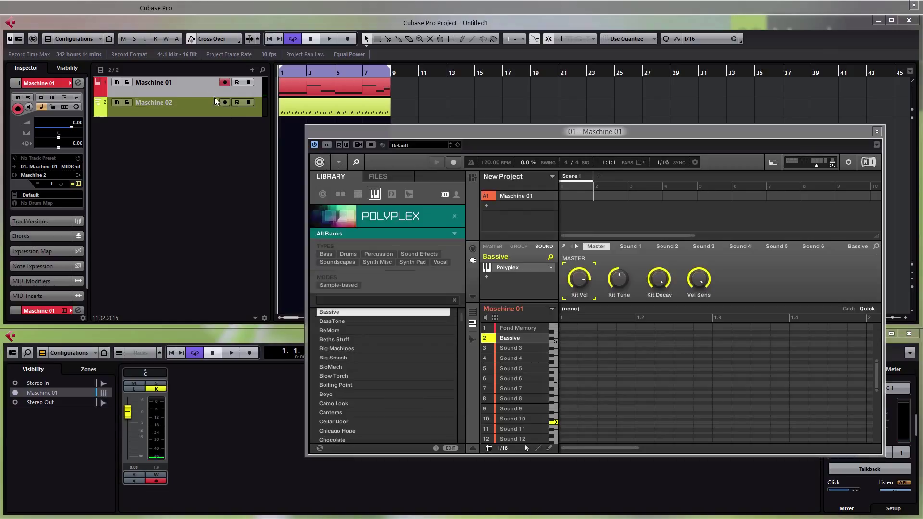
Activate the additional instrument output Maschine Out 2 [Stereo] for the Maschine 01 track
{"action": "left_click", "coordinate": [189, 88]}
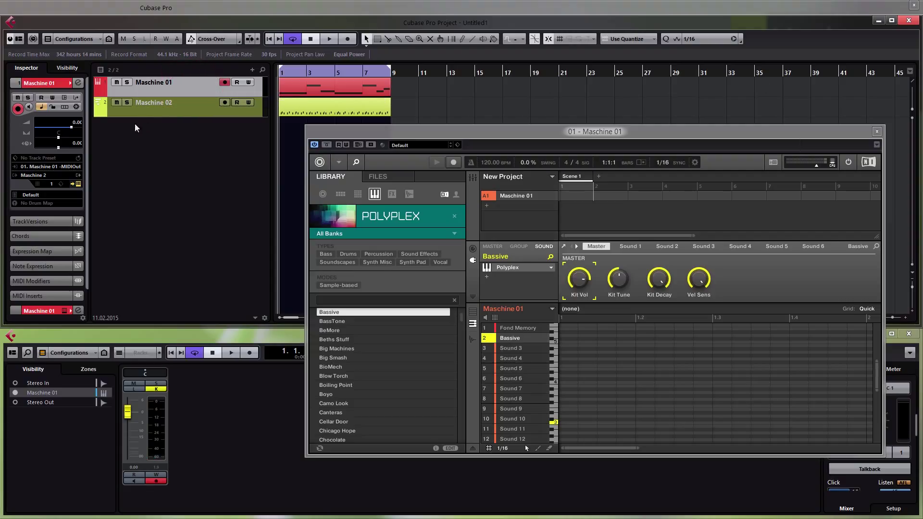
{"action": "left_click", "coordinate": [77, 176]}
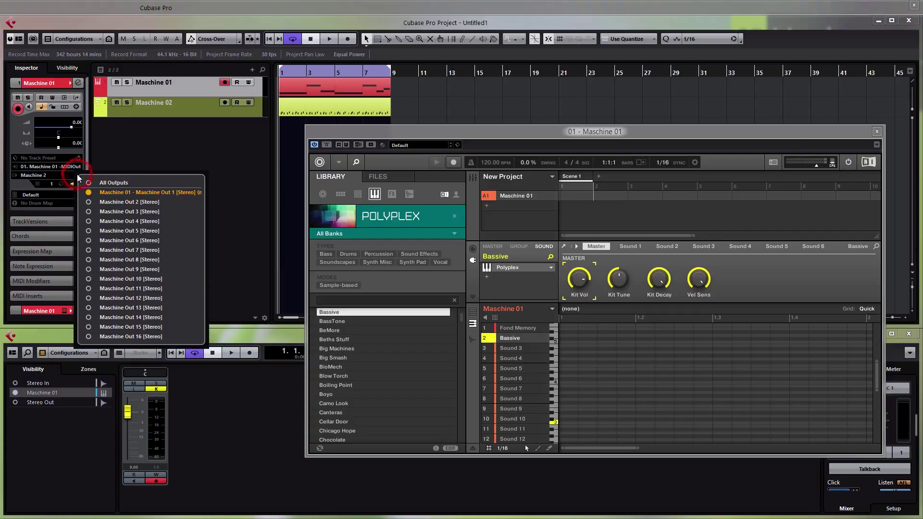
{"action": "left_click", "coordinate": [87, 202]}
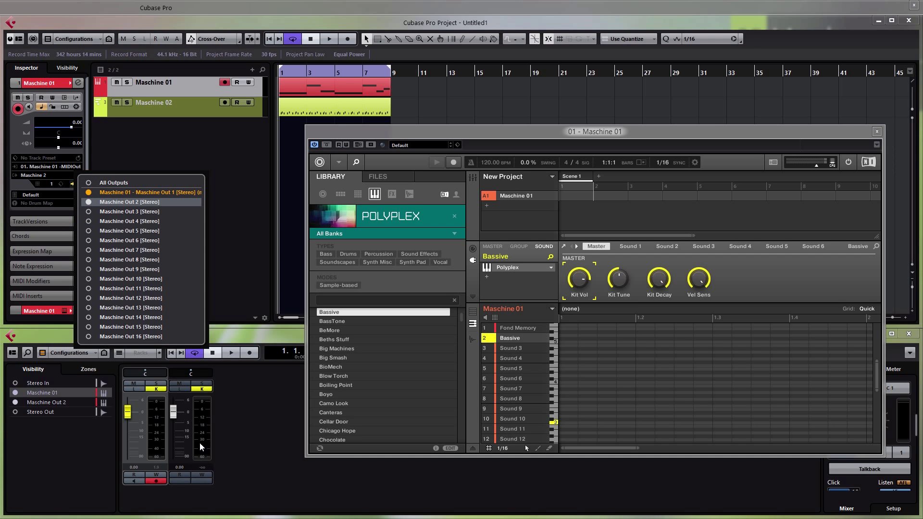
{"action": "left_click", "coordinate": [230, 451]}
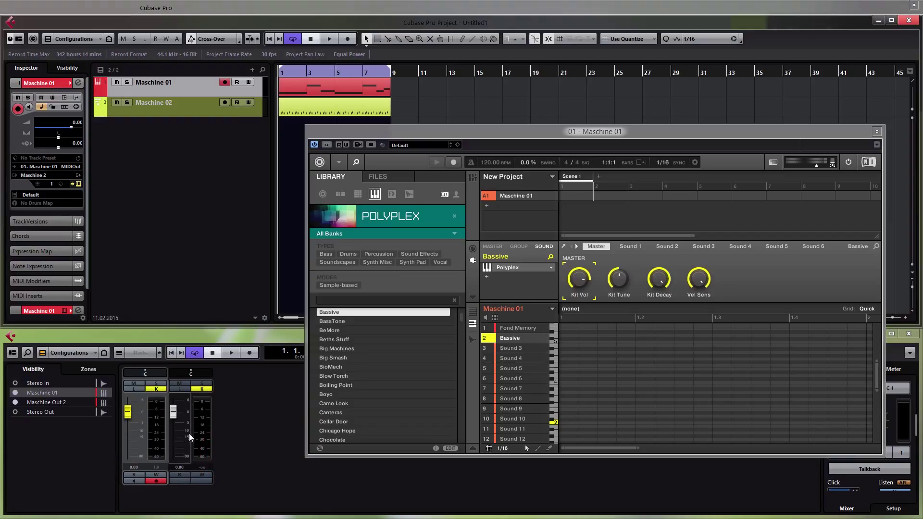
In Maschine's mixer view, route the Fond Memory sound to Ext. 1 and Bassive to Ext. 2, and close the instrument window
{"action": "left_click", "coordinate": [472, 178]}
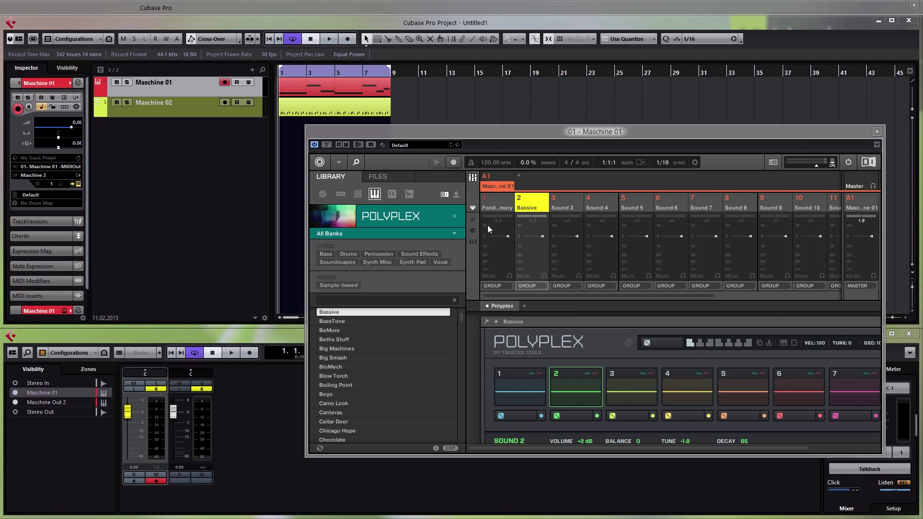
{"action": "left_click", "coordinate": [495, 203]}
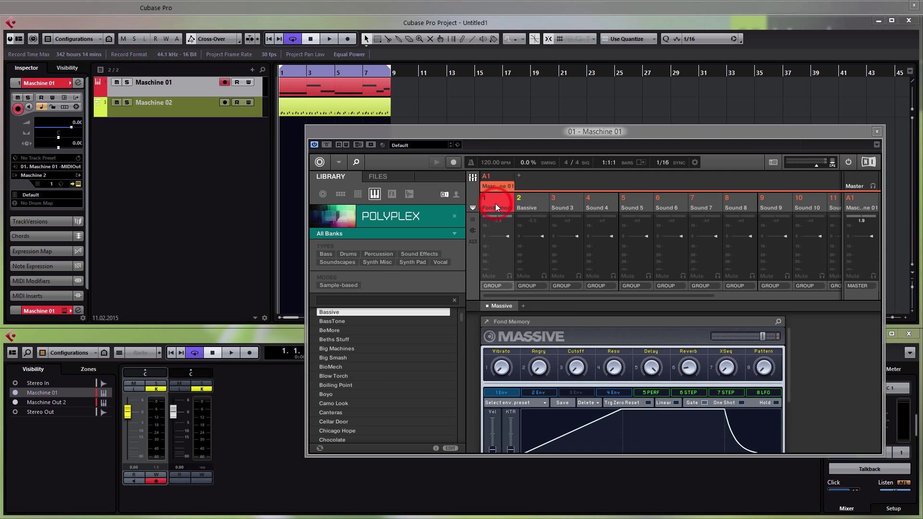
{"action": "left_click", "coordinate": [498, 287]}
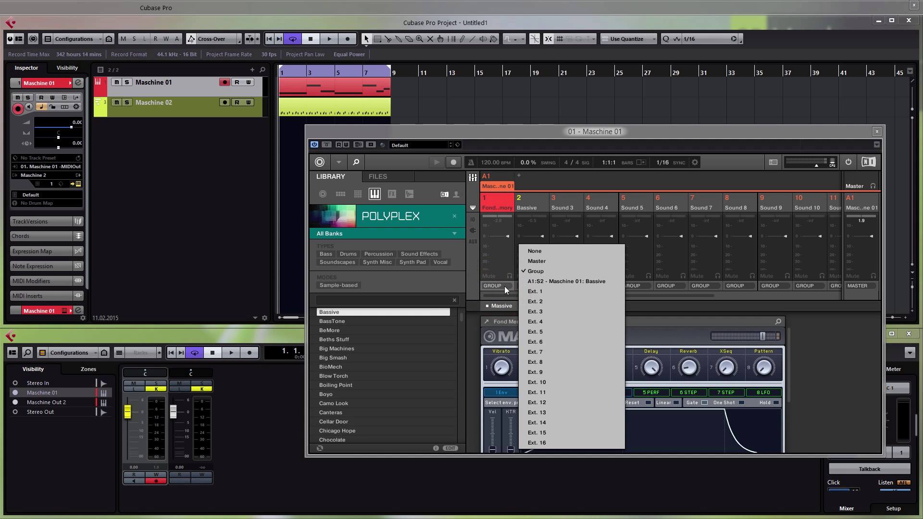
{"action": "left_click", "coordinate": [552, 290]}
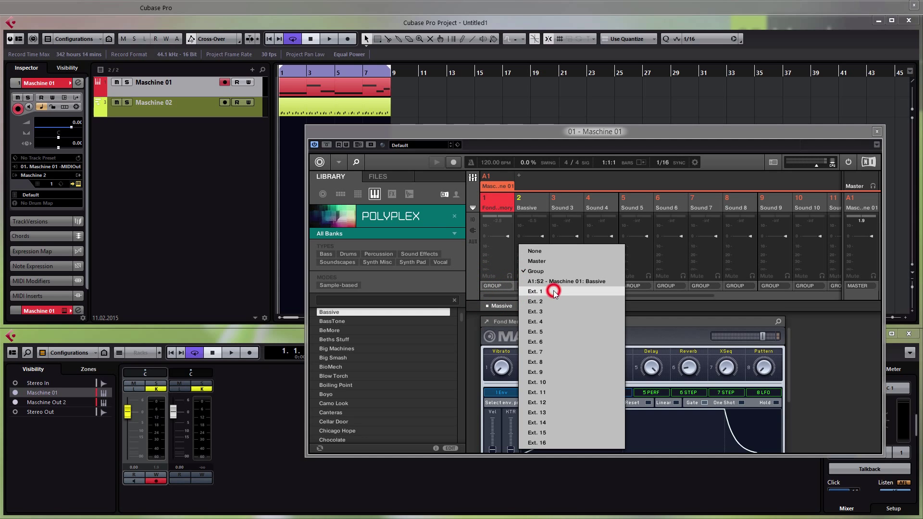
{"action": "left_click", "coordinate": [530, 205]}
{"action": "left_click", "coordinate": [535, 286]}
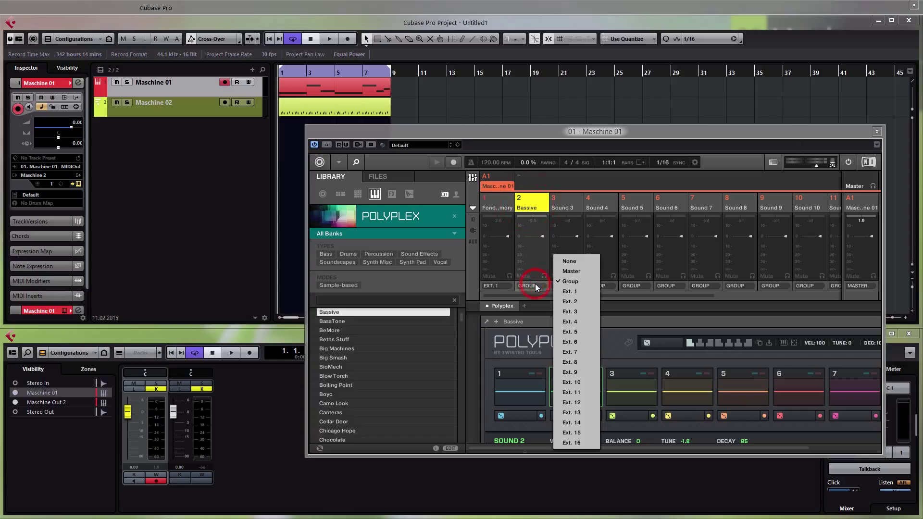
{"action": "left_click", "coordinate": [581, 300]}
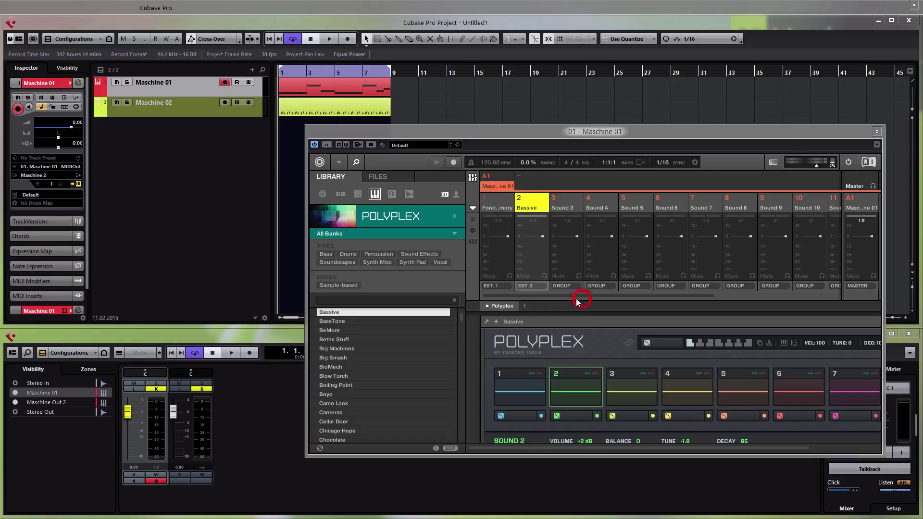
{"action": "left_click", "coordinate": [877, 132]}
Play the loop while soloing the Maschine Out 2 and Maschine 01 channels in turn, stop playback and clear the solo
{"action": "key", "text": "space"}
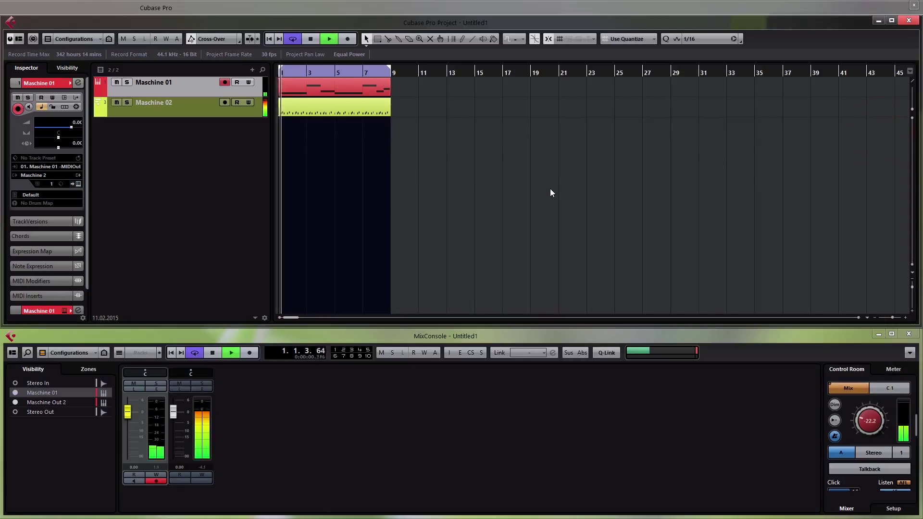
{"action": "left_click", "coordinate": [207, 384]}
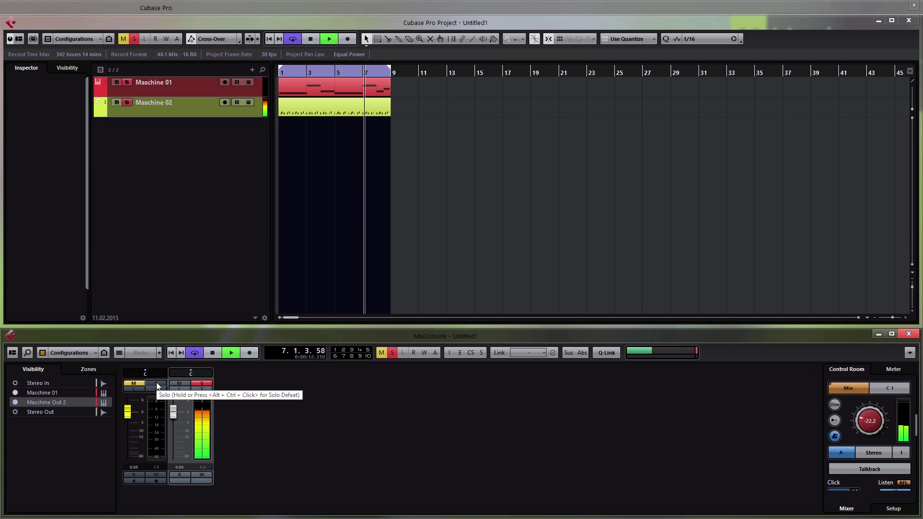
{"action": "left_click", "coordinate": [158, 382]}
{"action": "left_click", "coordinate": [202, 383]}
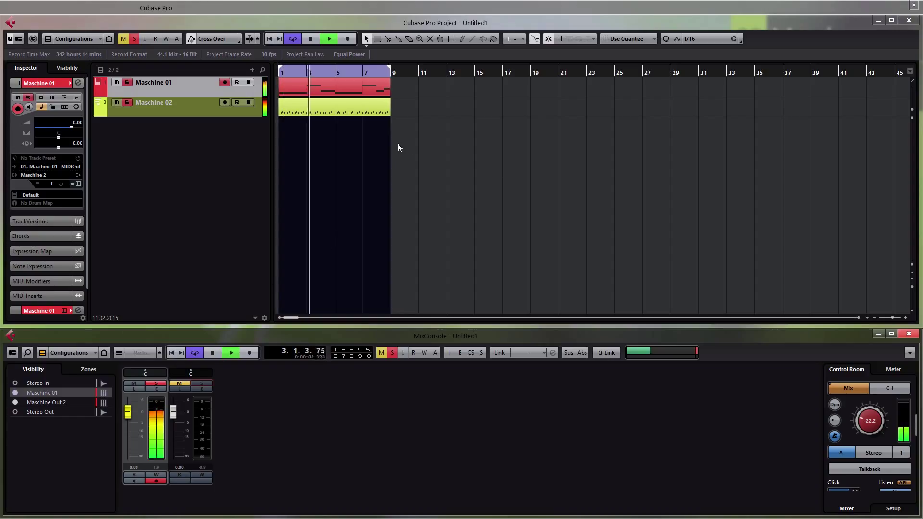
{"action": "key", "text": "space"}
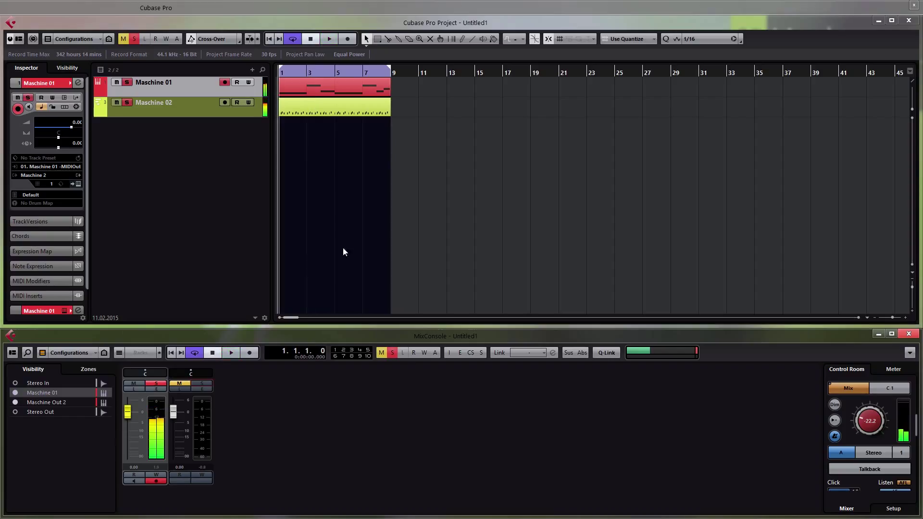
{"action": "left_click", "coordinate": [156, 383]}
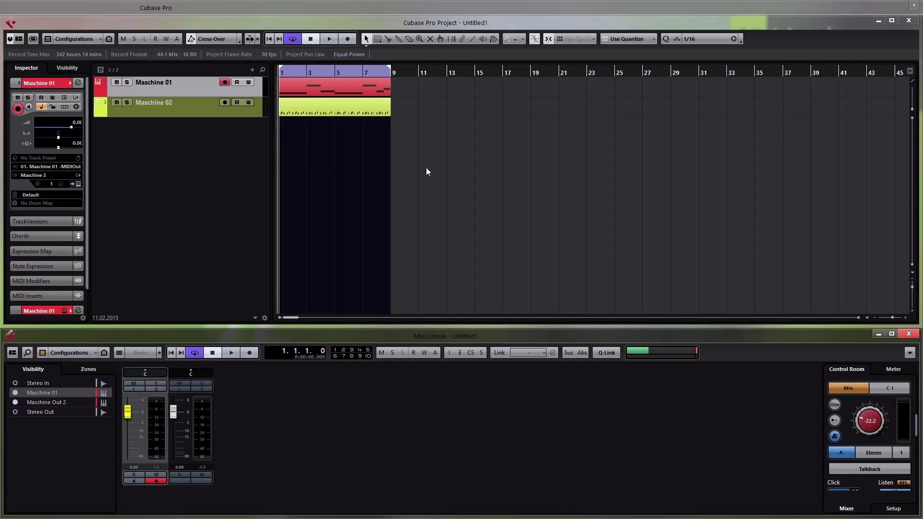